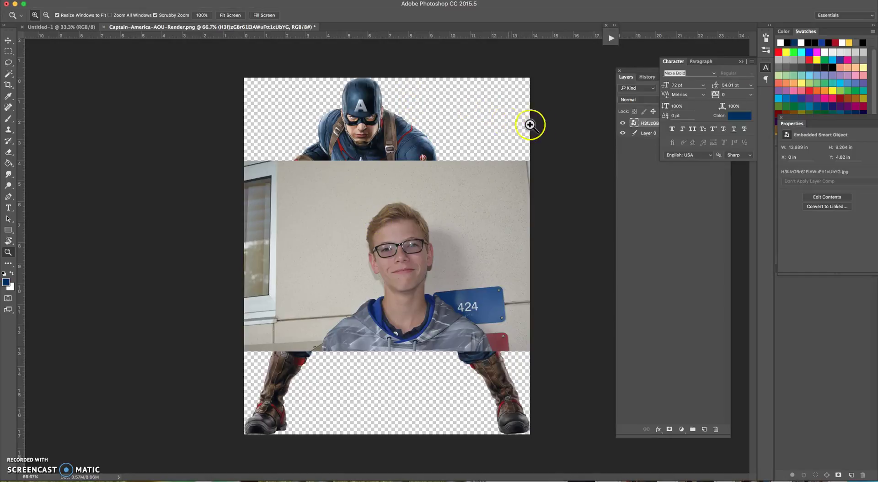
- Zoom to 100% and widen the canvas from 13.889 to 17 inches with Canvas Size
{"action": "left_click", "coordinate": [487, 117]}
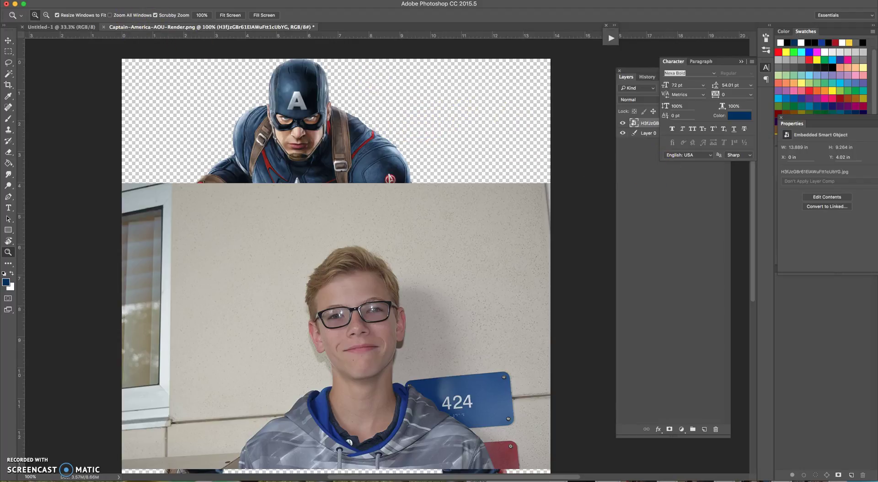
{"action": "left_click", "coordinate": [118, 0]}
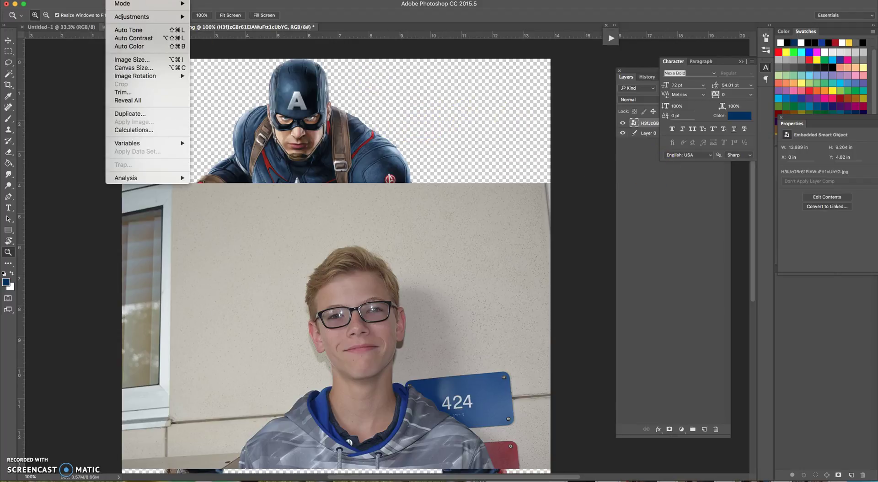
{"action": "mouse_move", "coordinate": [134, 5]}
{"action": "left_click", "coordinate": [151, 67]}
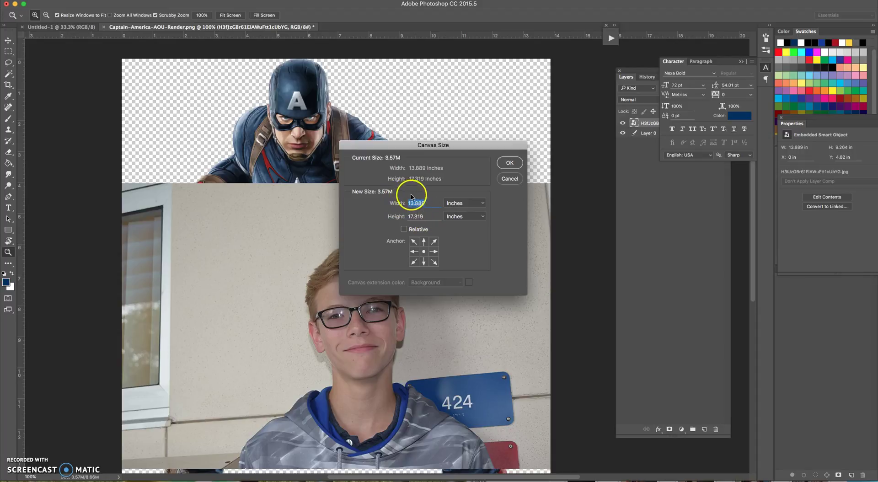
{"action": "type", "text": "17"}
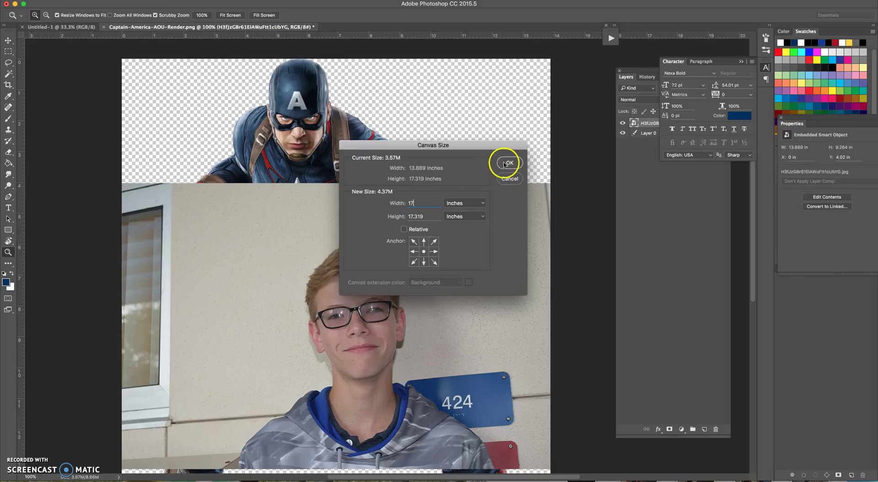
{"action": "left_click", "coordinate": [508, 162]}
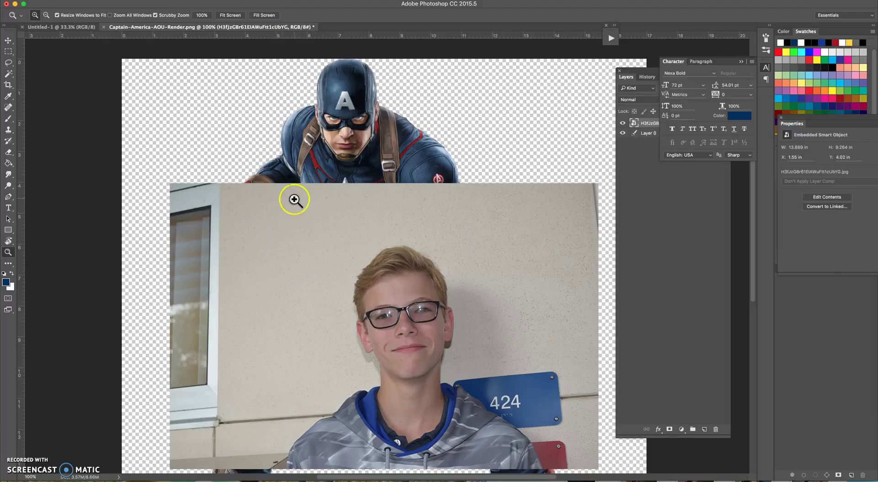
- Move the student photo up-right and Captain America left, then zoom out to 33.3%
{"action": "key", "text": "v"}
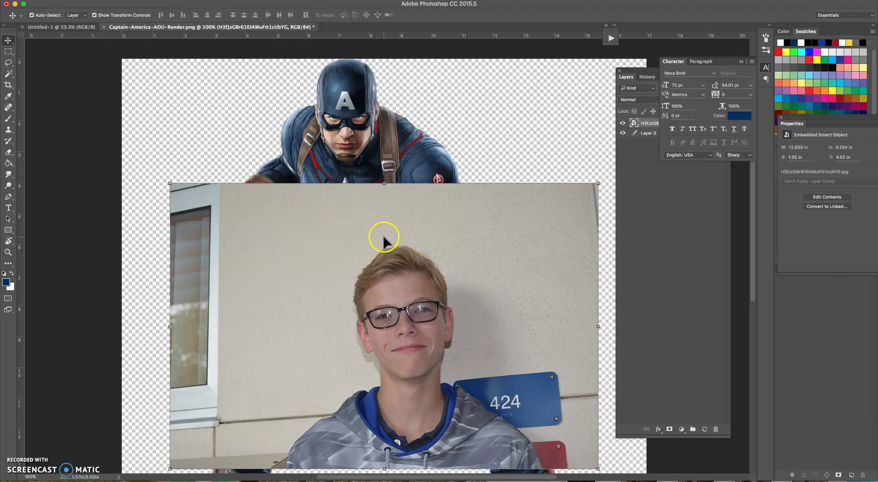
{"action": "left_click_drag", "start_coordinate": [383, 238], "coordinate": [442, 197]}
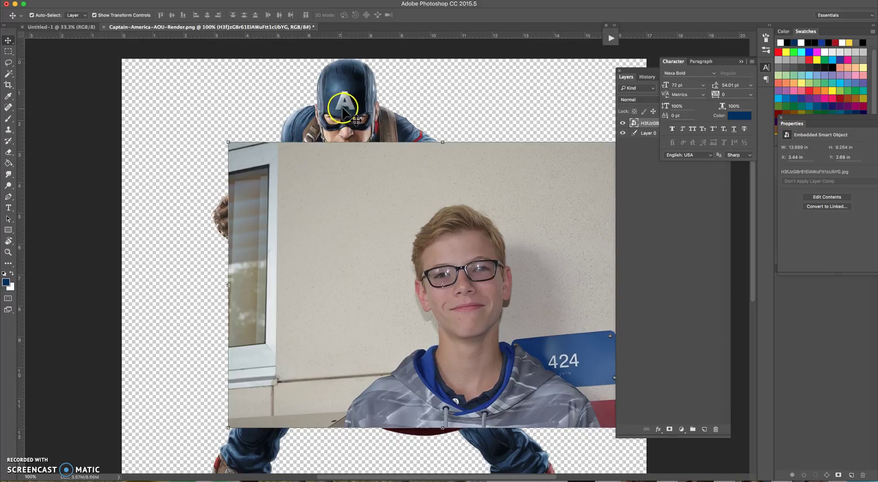
{"action": "left_click_drag", "start_coordinate": [343, 108], "coordinate": [303, 109]}
{"action": "key", "text": "z"}
{"action": "left_click", "coordinate": [474, 90], "text": "alt"}
{"action": "left_click", "coordinate": [476, 92], "text": "alt"}
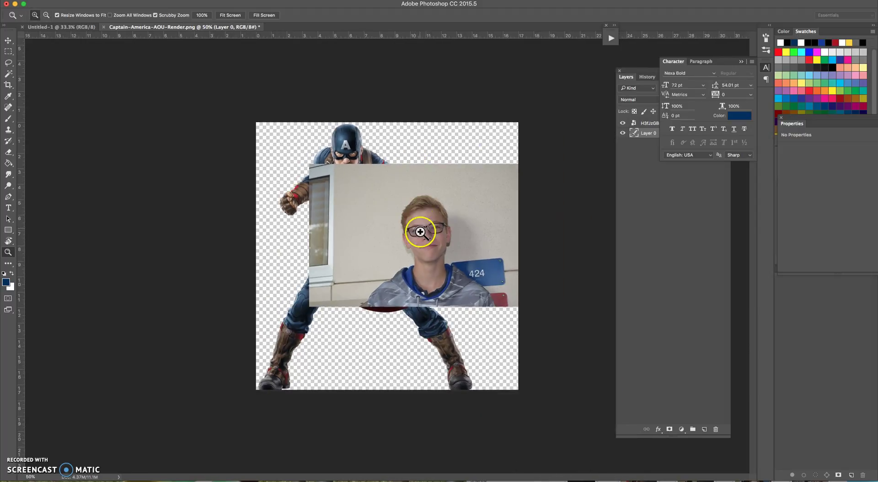
{"action": "left_click", "coordinate": [347, 143], "text": "alt"}
- Shrink Captain America to about 79% and place the student photo just above his shield
{"action": "key", "text": "v"}
{"action": "left_click_drag", "start_coordinate": [444, 167], "coordinate": [414, 204]}
{"action": "double_click", "coordinate": [370, 298]}
{"action": "left_click_drag", "start_coordinate": [456, 240], "coordinate": [437, 266]}
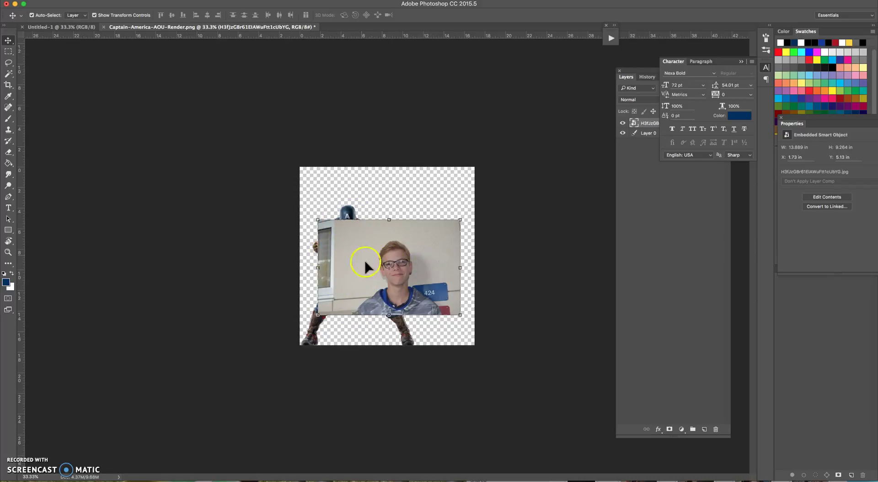
{"action": "left_click_drag", "start_coordinate": [399, 261], "coordinate": [394, 233]}
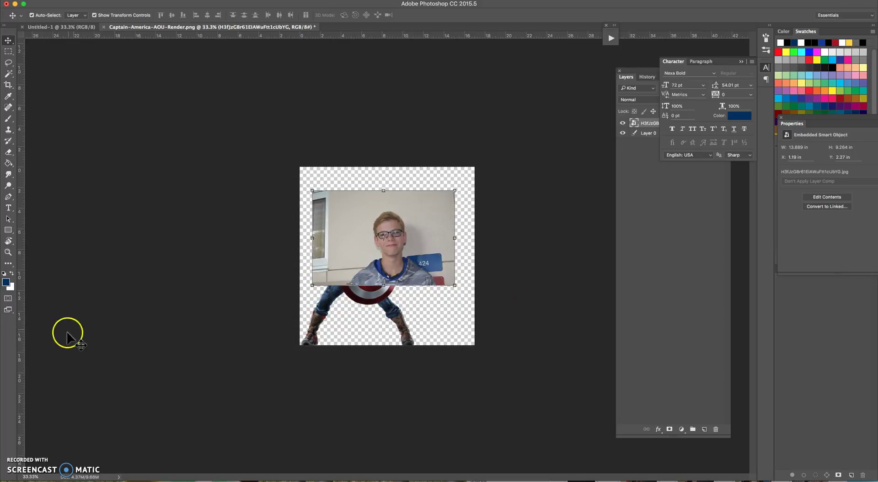
{"action": "key", "text": "Tab"}
- Zoom in to 66.7% and toggle the Captain America layer's visibility to check it
{"action": "key", "text": "z"}
{"action": "left_click", "coordinate": [434, 226]}
{"action": "left_click", "coordinate": [439, 224]}
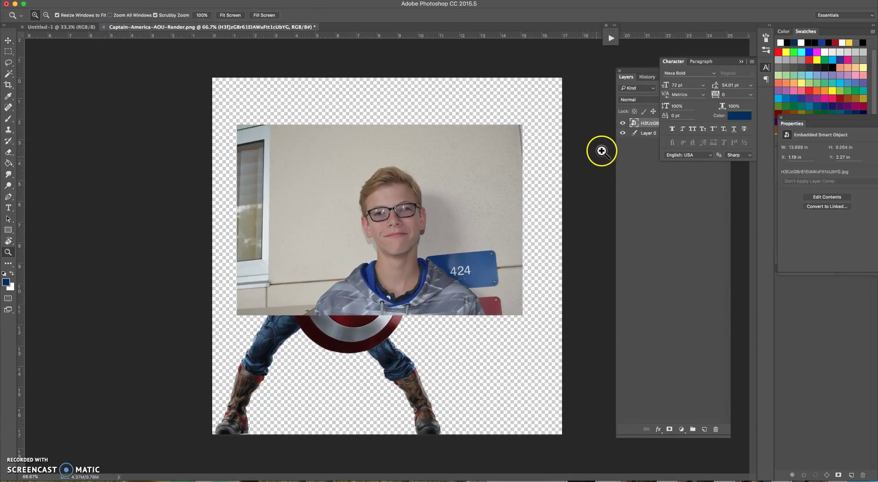
{"action": "left_click", "coordinate": [638, 154]}
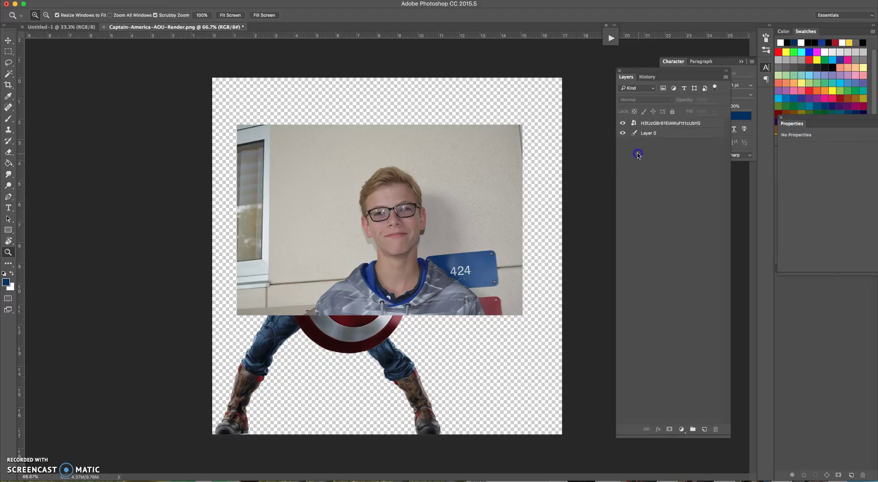
{"action": "left_click", "coordinate": [622, 133]}
{"action": "left_click", "coordinate": [622, 132]}
- Rename Layer 0 to 'cap' and the photo layer to 'student', then select student
{"action": "left_click", "coordinate": [649, 134]}
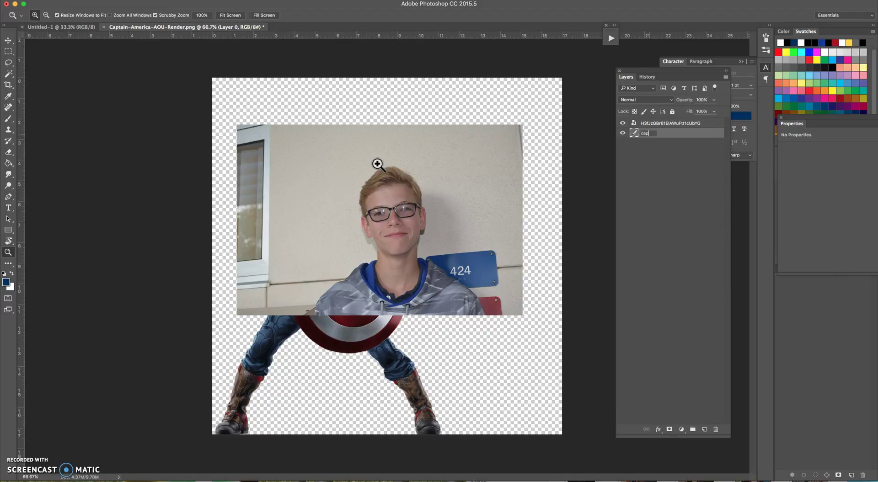
{"action": "type", "text": "cap"}
{"action": "left_click", "coordinate": [651, 153]}
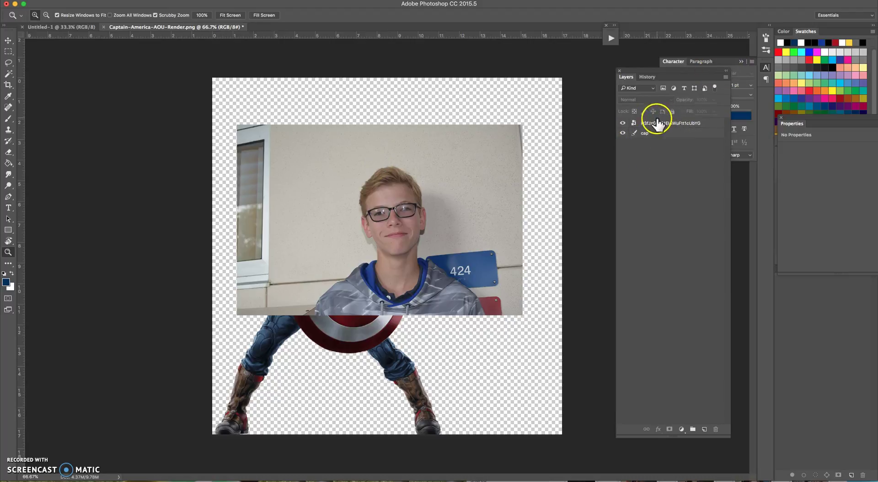
{"action": "double_click", "coordinate": [656, 122]}
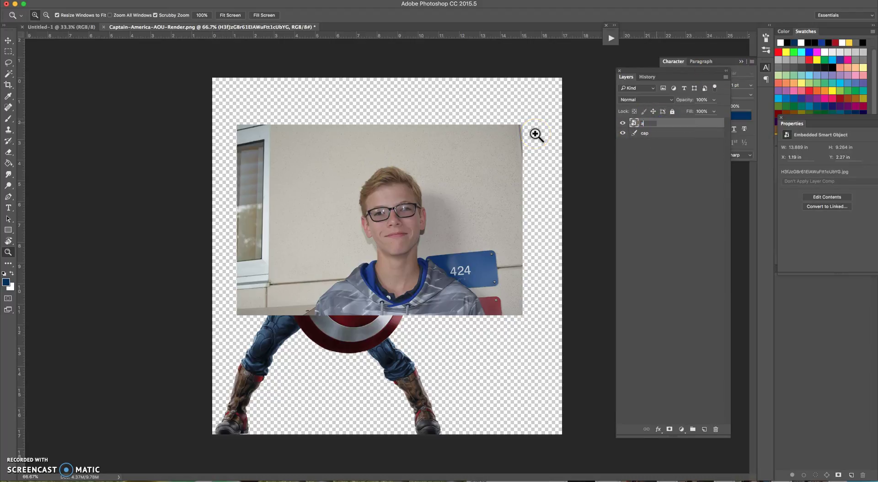
{"action": "key", "text": "Return"}
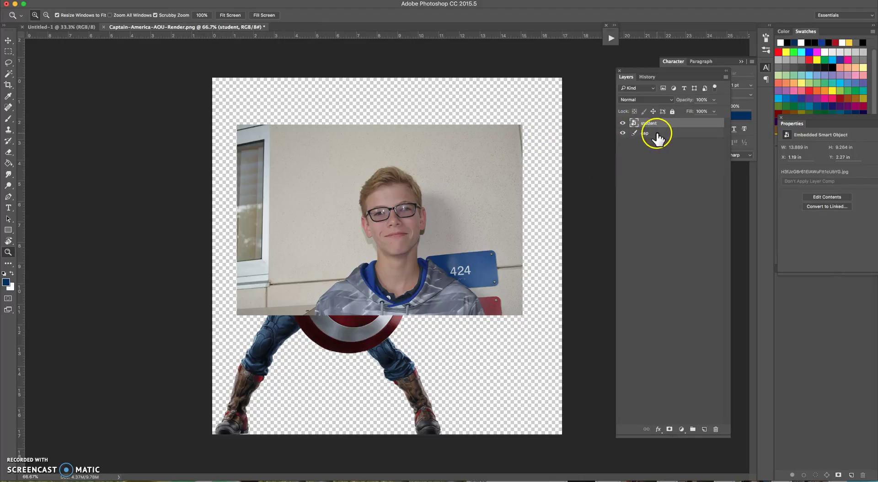
{"action": "double_click", "coordinate": [656, 134]}
{"action": "left_click", "coordinate": [641, 123]}
- Add a layer mask to the student photo and paint it black left of the face
{"action": "left_click_drag", "start_coordinate": [668, 130], "coordinate": [669, 429]}
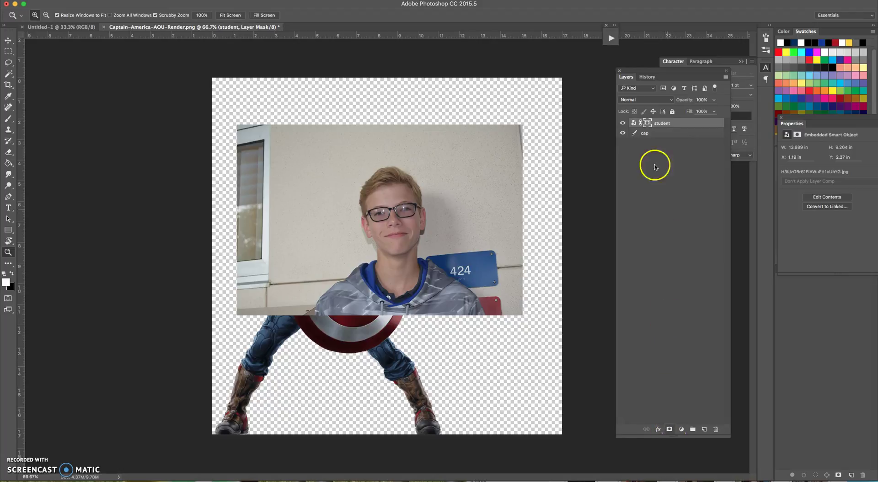
{"action": "left_click", "coordinate": [647, 123]}
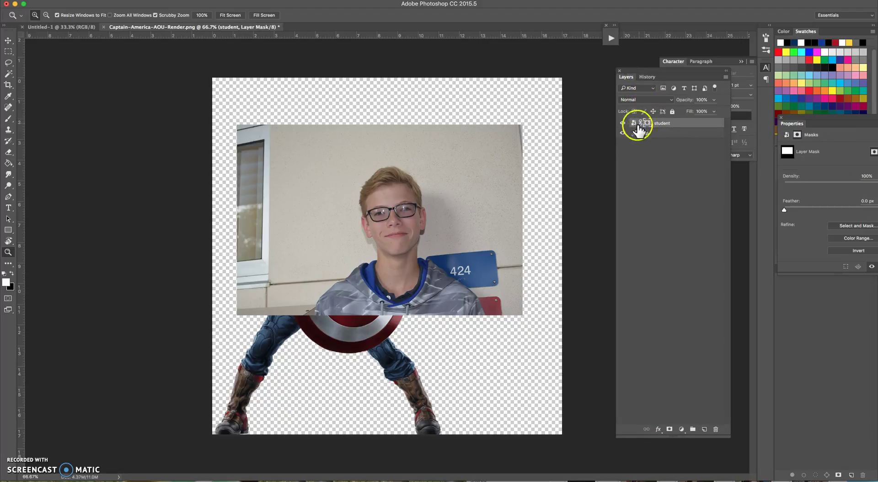
{"action": "left_click", "coordinate": [12, 273]}
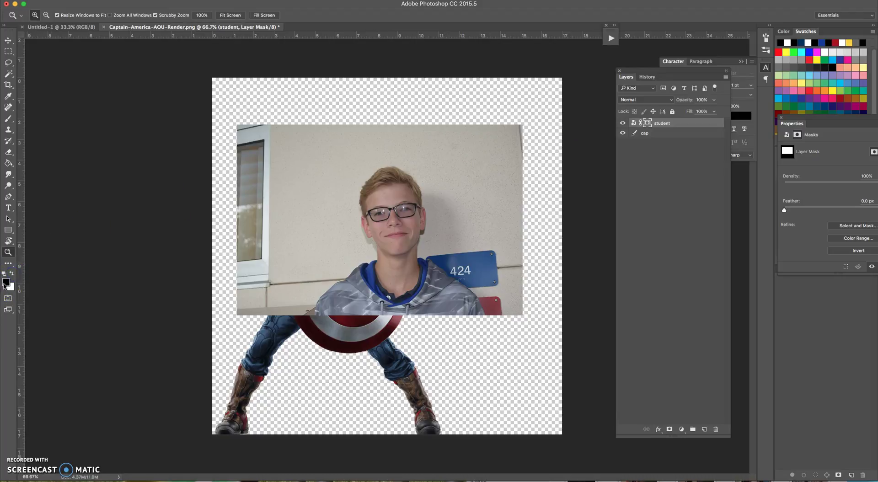
{"action": "key", "text": "b"}
{"action": "mouse_move", "coordinate": [295, 204]}
{"action": "left_mouse_down"}
{"action": "mouse_move", "coordinate": [314, 202]}
{"action": "mouse_move", "coordinate": [313, 151]}
{"action": "mouse_move", "coordinate": [311, 207]}
{"action": "mouse_move", "coordinate": [304, 180]}
{"action": "mouse_move", "coordinate": [303, 157]}
{"action": "mouse_move", "coordinate": [320, 206]}
{"action": "mouse_move", "coordinate": [317, 145]}
{"action": "mouse_move", "coordinate": [312, 168]}
{"action": "mouse_move", "coordinate": [300, 171]}
{"action": "mouse_move", "coordinate": [311, 178]}
{"action": "mouse_move", "coordinate": [273, 81]}
{"action": "left_mouse_up"}
{"action": "left_click", "coordinate": [180, 16]}
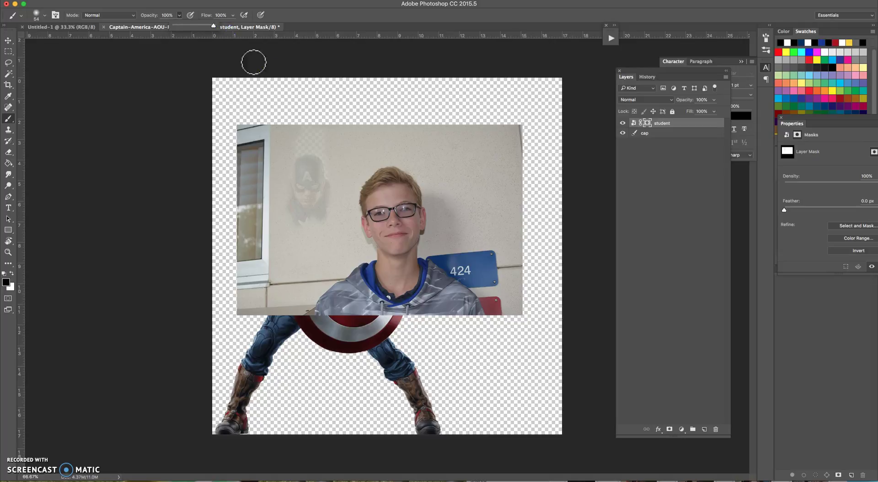
{"action": "mouse_move", "coordinate": [314, 208]}
{"action": "left_mouse_down"}
{"action": "mouse_move", "coordinate": [305, 155]}
{"action": "mouse_move", "coordinate": [247, 128]}
{"action": "mouse_move", "coordinate": [307, 224]}
{"action": "mouse_move", "coordinate": [300, 157]}
{"action": "mouse_move", "coordinate": [276, 189]}
{"action": "mouse_move", "coordinate": [268, 186]}
{"action": "mouse_move", "coordinate": [297, 154]}
{"action": "left_mouse_up"}
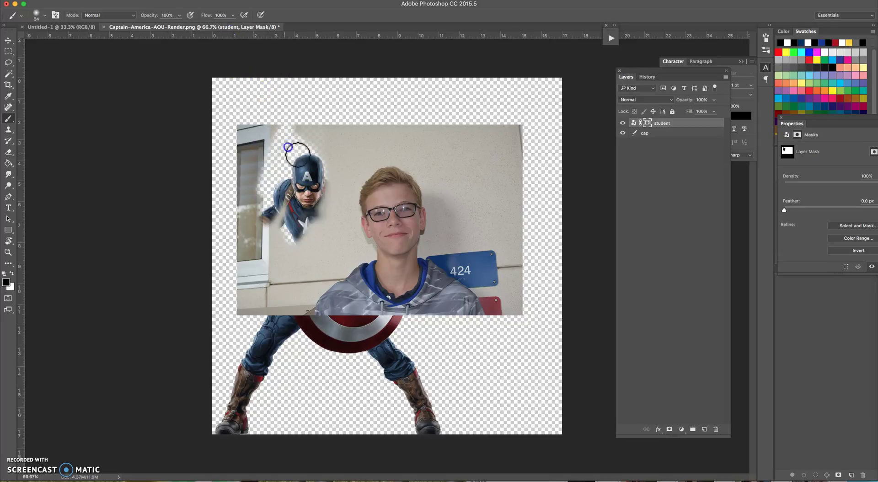
- With a larger soft brush, fade out the window area to reveal Cap's arm and torso
{"action": "right_click", "coordinate": [301, 179]}
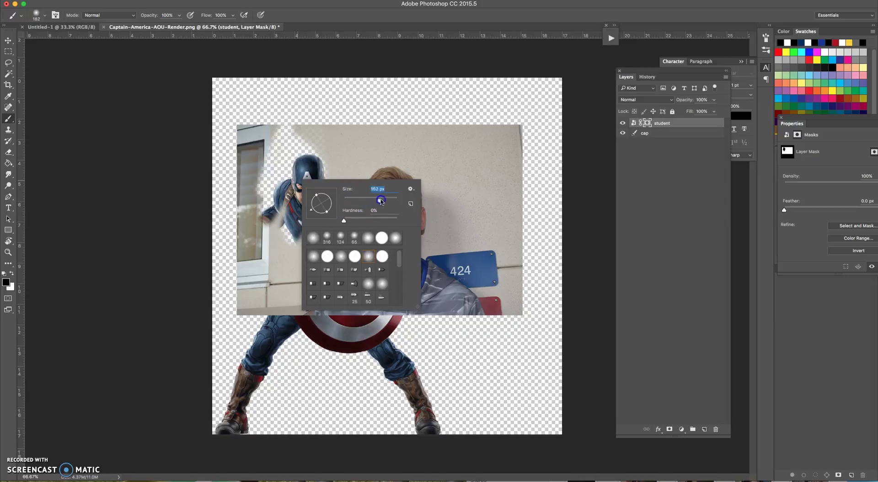
{"action": "key", "text": "Return"}
{"action": "mouse_move", "coordinate": [299, 180]}
{"action": "left_mouse_down"}
{"action": "mouse_move", "coordinate": [248, 147]}
{"action": "mouse_move", "coordinate": [232, 298]}
{"action": "mouse_move", "coordinate": [249, 272]}
{"action": "mouse_move", "coordinate": [255, 287]}
{"action": "mouse_move", "coordinate": [259, 228]}
{"action": "mouse_move", "coordinate": [240, 161]}
{"action": "mouse_move", "coordinate": [283, 149]}
{"action": "mouse_move", "coordinate": [271, 192]}
{"action": "mouse_move", "coordinate": [306, 171]}
{"action": "mouse_move", "coordinate": [289, 227]}
{"action": "mouse_move", "coordinate": [248, 296]}
{"action": "mouse_move", "coordinate": [318, 215]}
{"action": "mouse_move", "coordinate": [327, 135]}
{"action": "mouse_move", "coordinate": [347, 104]}
{"action": "mouse_move", "coordinate": [334, 152]}
{"action": "mouse_move", "coordinate": [362, 141]}
{"action": "mouse_move", "coordinate": [330, 135]}
{"action": "mouse_move", "coordinate": [391, 122]}
{"action": "mouse_move", "coordinate": [499, 152]}
{"action": "mouse_move", "coordinate": [499, 191]}
{"action": "mouse_move", "coordinate": [478, 169]}
{"action": "mouse_move", "coordinate": [480, 203]}
{"action": "mouse_move", "coordinate": [473, 135]}
{"action": "mouse_move", "coordinate": [496, 245]}
{"action": "mouse_move", "coordinate": [472, 221]}
{"action": "mouse_move", "coordinate": [504, 256]}
{"action": "mouse_move", "coordinate": [502, 215]}
{"action": "mouse_move", "coordinate": [536, 347]}
{"action": "mouse_move", "coordinate": [235, 328]}
{"action": "mouse_move", "coordinate": [264, 319]}
{"action": "mouse_move", "coordinate": [275, 287]}
{"action": "mouse_move", "coordinate": [324, 246]}
{"action": "mouse_move", "coordinate": [304, 228]}
{"action": "left_mouse_up"}
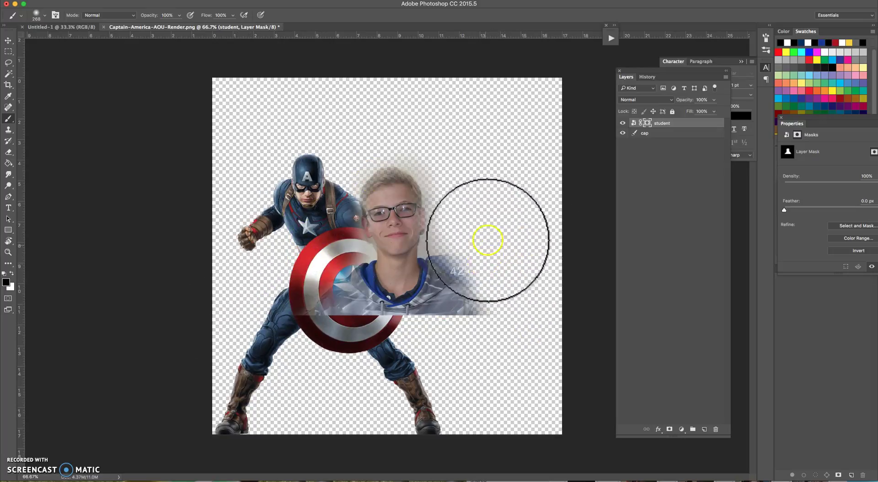
{"action": "mouse_move", "coordinate": [490, 231]}
{"action": "left_mouse_down"}
{"action": "mouse_move", "coordinate": [469, 220]}
{"action": "mouse_move", "coordinate": [462, 229]}
{"action": "mouse_move", "coordinate": [505, 260]}
{"action": "left_mouse_up"}
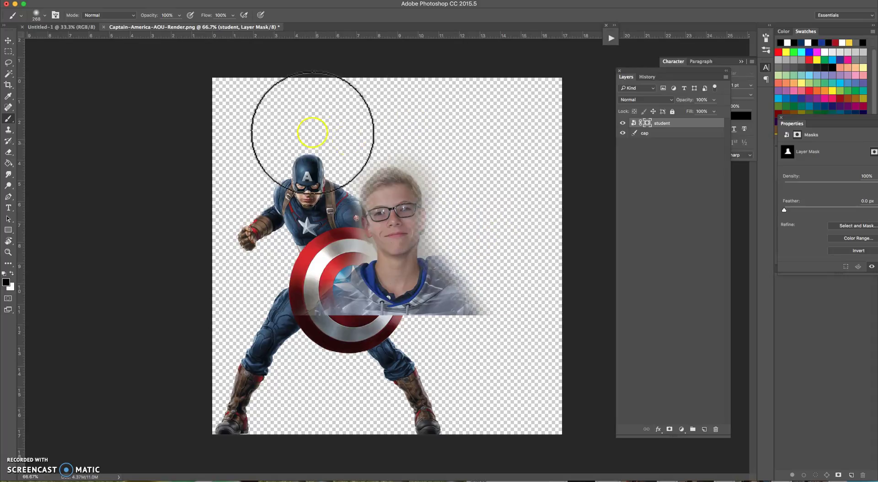
{"action": "right_click", "coordinate": [402, 261]}
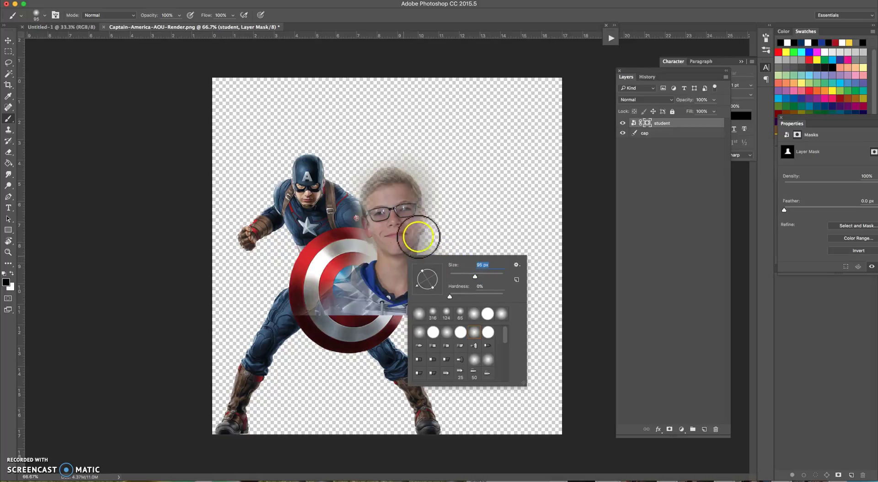
{"action": "left_click", "coordinate": [393, 222]}
- Paint white on the mask to restore the student's face, then move the photo up-left
{"action": "key", "text": "x"}
{"action": "mouse_move", "coordinate": [403, 233]}
{"action": "left_mouse_down"}
{"action": "mouse_move", "coordinate": [403, 194]}
{"action": "mouse_move", "coordinate": [381, 194]}
{"action": "mouse_move", "coordinate": [399, 180]}
{"action": "mouse_move", "coordinate": [384, 179]}
{"action": "mouse_move", "coordinate": [374, 191]}
{"action": "mouse_move", "coordinate": [395, 186]}
{"action": "mouse_move", "coordinate": [393, 226]}
{"action": "mouse_move", "coordinate": [411, 274]}
{"action": "mouse_move", "coordinate": [443, 290]}
{"action": "mouse_move", "coordinate": [449, 280]}
{"action": "mouse_move", "coordinate": [473, 314]}
{"action": "mouse_move", "coordinate": [391, 286]}
{"action": "mouse_move", "coordinate": [332, 303]}
{"action": "mouse_move", "coordinate": [403, 278]}
{"action": "mouse_move", "coordinate": [402, 255]}
{"action": "left_mouse_up"}
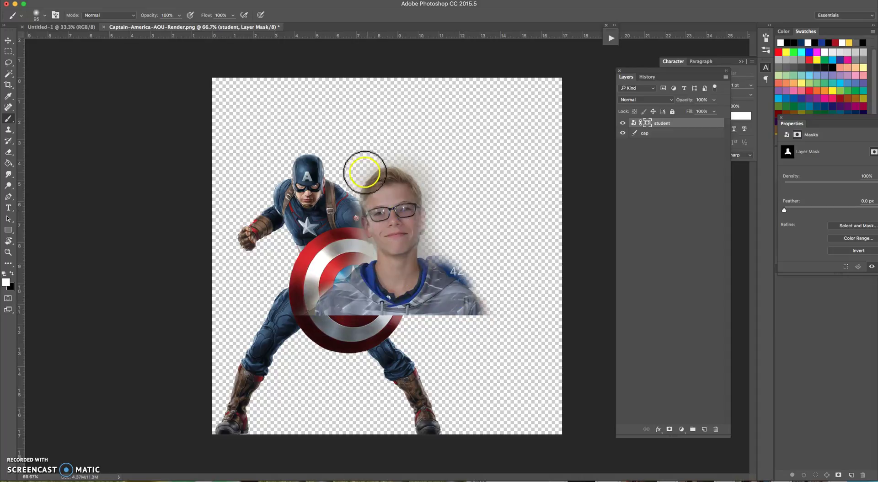
{"action": "key", "text": "v"}
{"action": "left_click_drag", "start_coordinate": [399, 221], "coordinate": [369, 182]}
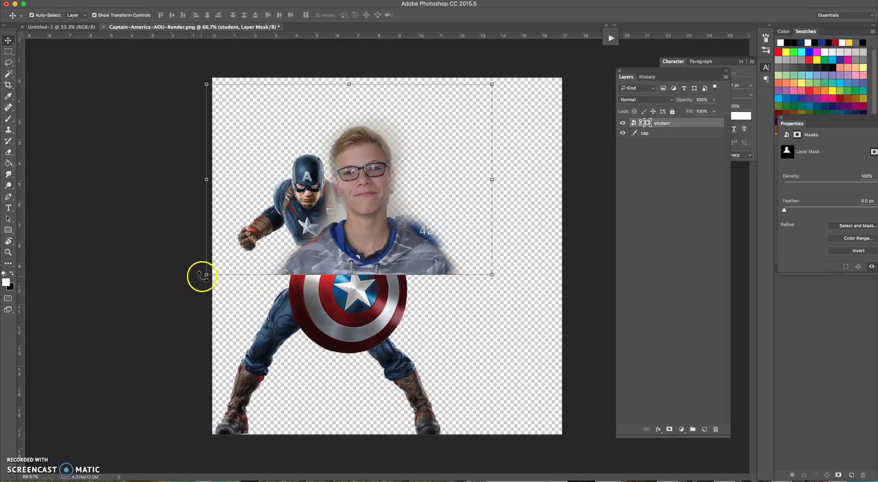
- Scale the student photo up, commit it, shift it up-right, and begin enlarging it again
{"action": "mouse_move", "coordinate": [207, 273]}
{"action": "left_mouse_down"}
{"action": "mouse_move", "coordinate": [111, 342]}
{"action": "mouse_move", "coordinate": [203, 282]}
{"action": "mouse_move", "coordinate": [210, 288]}
{"action": "left_mouse_up"}
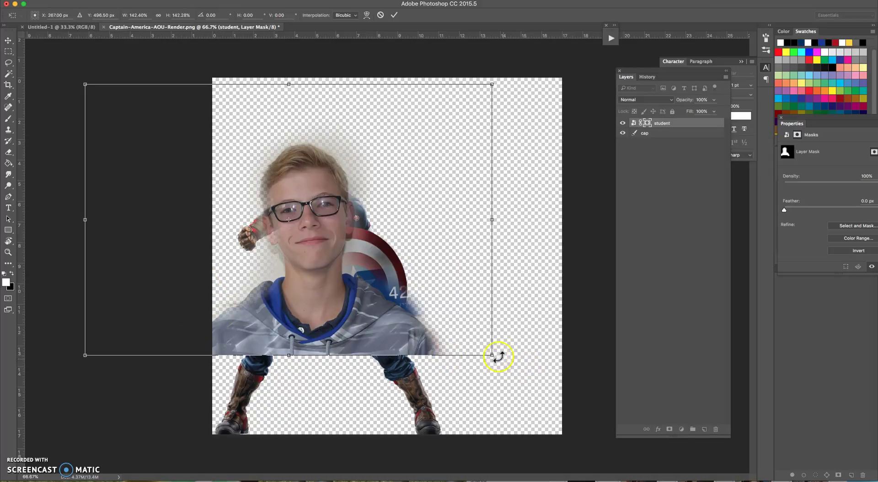
{"action": "left_click_drag", "start_coordinate": [522, 379], "coordinate": [534, 389]}
{"action": "left_click_drag", "start_coordinate": [472, 337], "coordinate": [486, 364]}
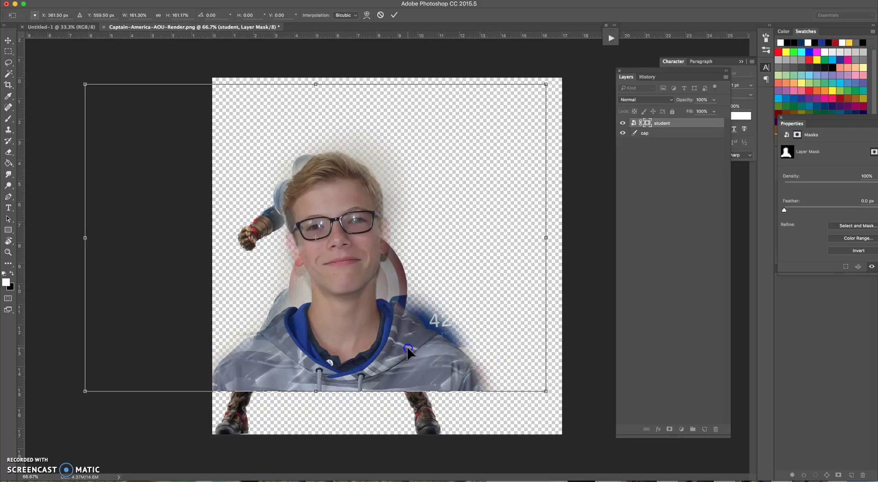
{"action": "double_click", "coordinate": [378, 337]}
{"action": "left_click_drag", "start_coordinate": [378, 337], "coordinate": [438, 298]}
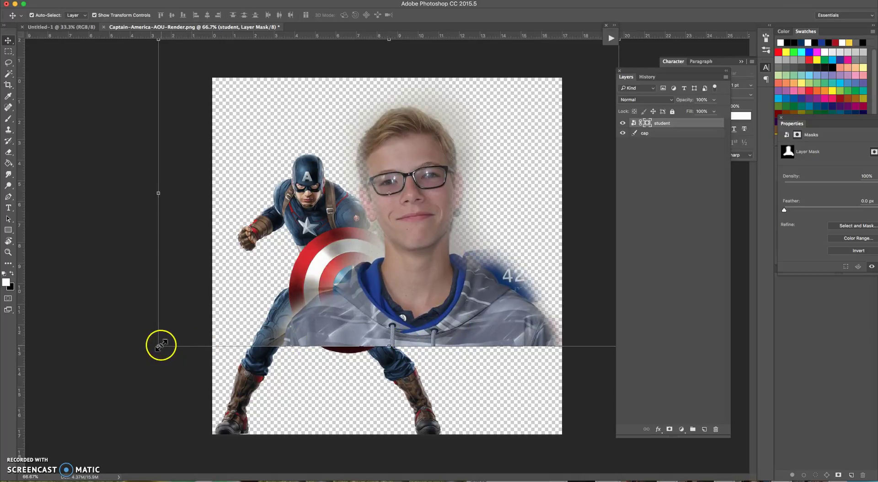
{"action": "left_click_drag", "start_coordinate": [158, 345], "coordinate": [120, 396]}
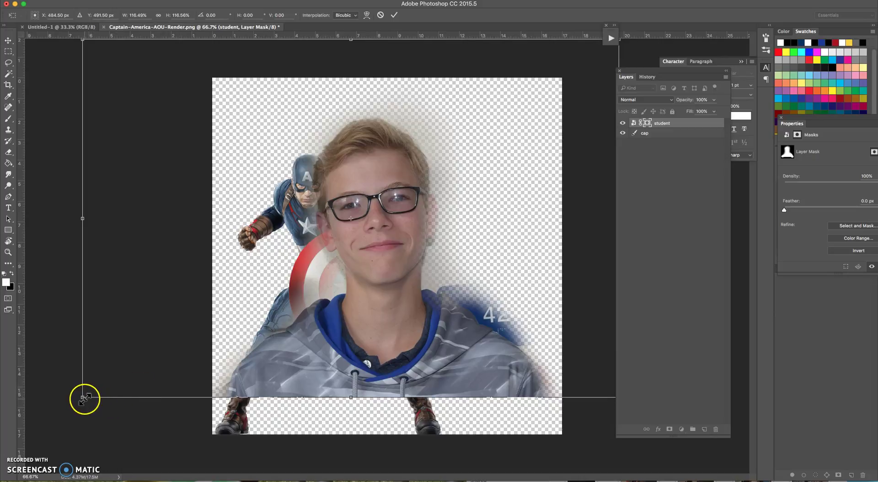
- Commit the transform, stack cap above student, and shift the student photo up-right
{"action": "left_click", "coordinate": [177, 297]}
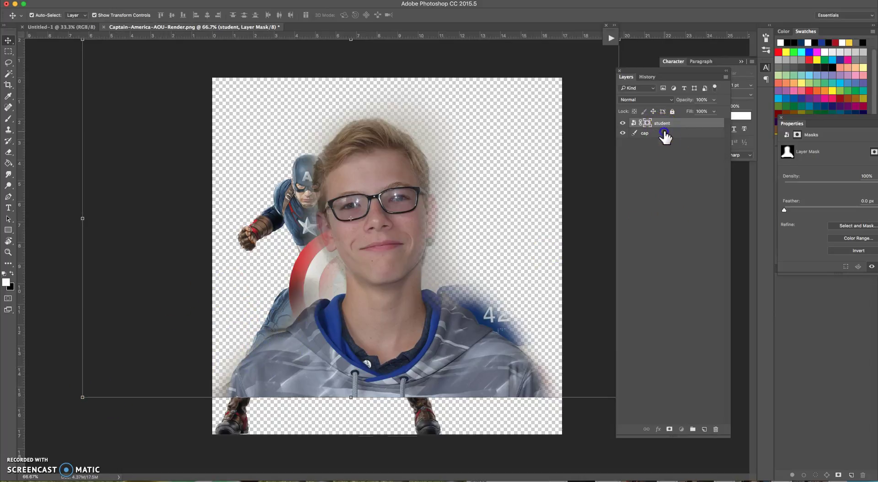
{"action": "left_click_drag", "start_coordinate": [664, 133], "coordinate": [672, 125]}
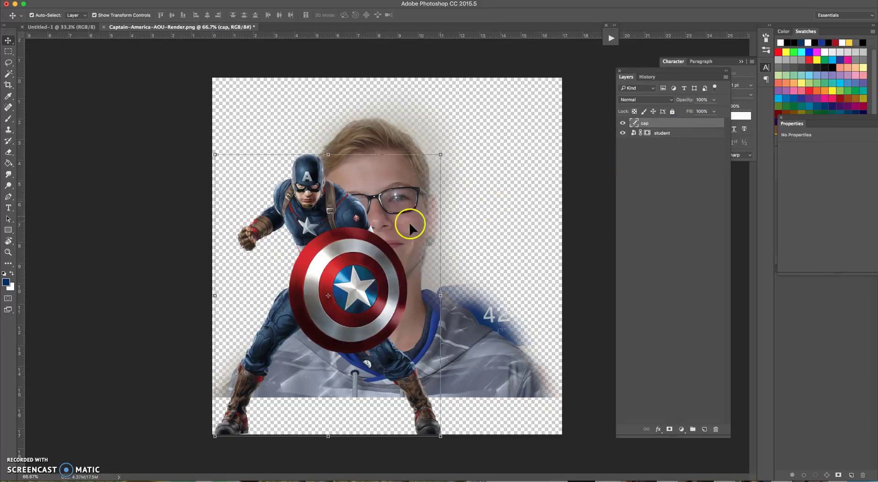
{"action": "left_click_drag", "start_coordinate": [473, 345], "coordinate": [504, 317]}
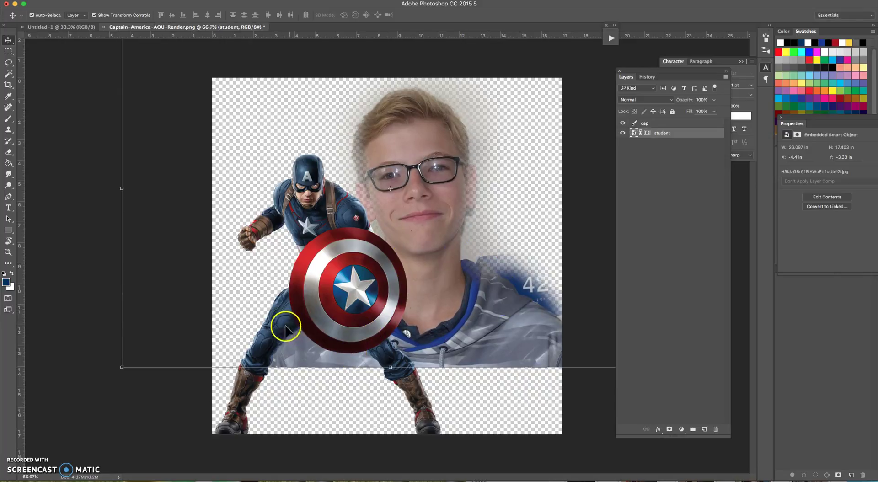
- Paint black on the student mask to hide the hoodie around Captain America's knee
{"action": "key", "text": "b"}
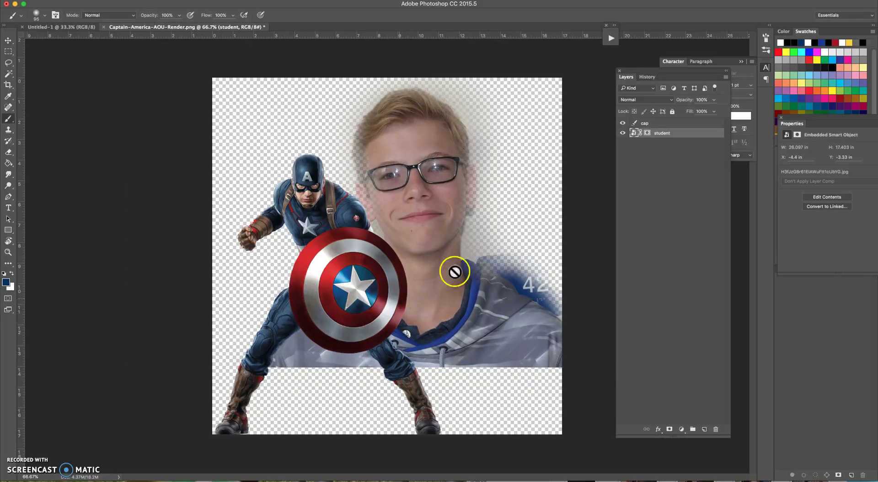
{"action": "left_click", "coordinate": [645, 133]}
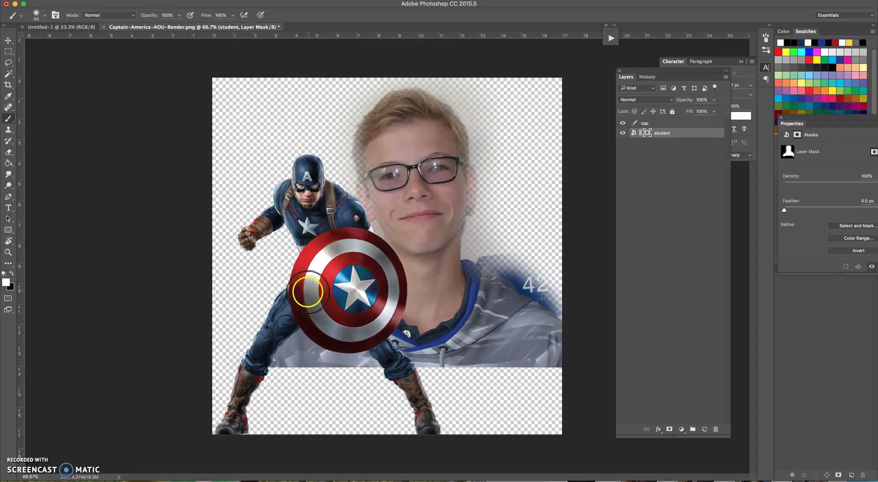
{"action": "mouse_move", "coordinate": [279, 359]}
{"action": "left_mouse_down"}
{"action": "mouse_move", "coordinate": [304, 366]}
{"action": "mouse_move", "coordinate": [294, 352]}
{"action": "mouse_move", "coordinate": [307, 364]}
{"action": "left_mouse_up"}
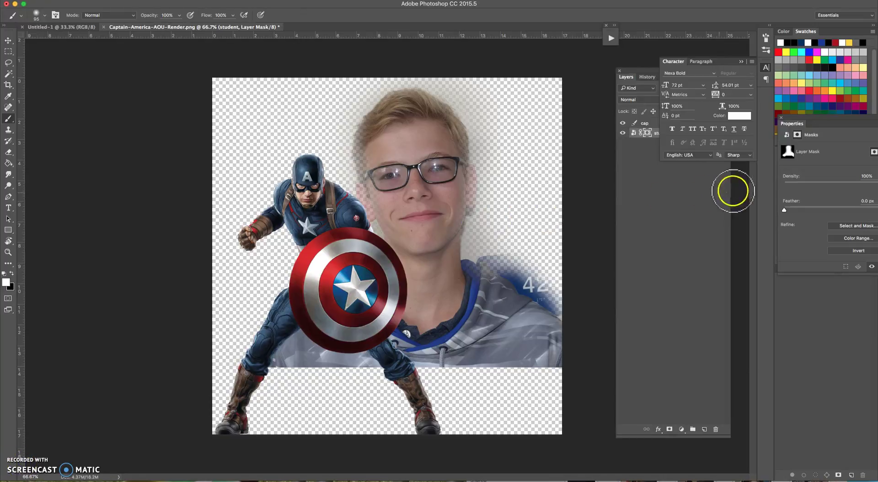
{"action": "left_click", "coordinate": [661, 182]}
{"action": "left_click", "coordinate": [646, 133]}
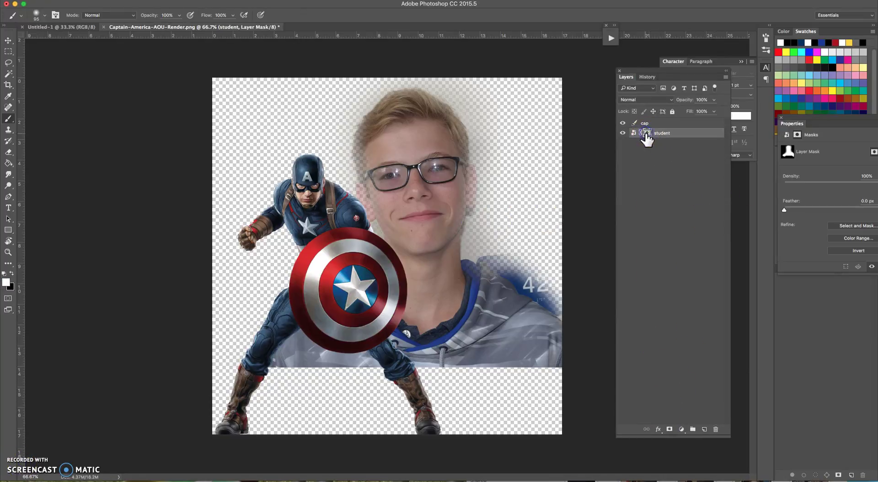
- Paint the student mask around the boy's left eye and cheek
{"action": "left_click", "coordinate": [668, 429]}
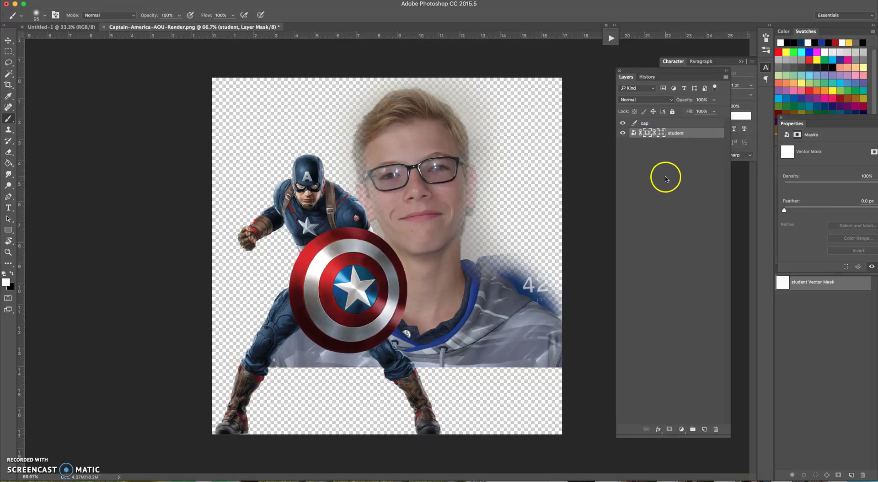
{"action": "left_click", "coordinate": [646, 133]}
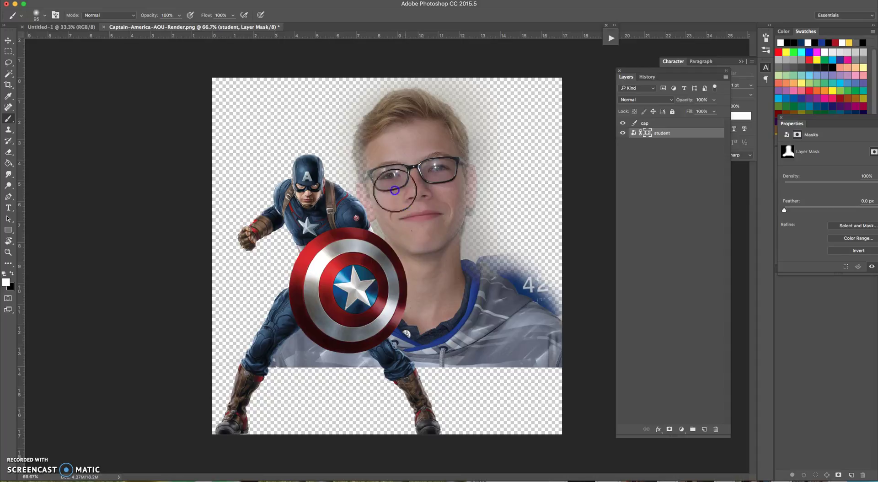
{"action": "left_click", "coordinate": [389, 173]}
{"action": "mouse_move", "coordinate": [389, 172]}
{"action": "left_mouse_down"}
{"action": "mouse_move", "coordinate": [373, 193]}
{"action": "mouse_move", "coordinate": [368, 139]}
{"action": "mouse_move", "coordinate": [365, 160]}
{"action": "mouse_move", "coordinate": [394, 116]}
{"action": "mouse_move", "coordinate": [420, 107]}
{"action": "mouse_move", "coordinate": [435, 115]}
{"action": "mouse_move", "coordinate": [439, 202]}
{"action": "mouse_move", "coordinate": [446, 177]}
{"action": "mouse_move", "coordinate": [461, 201]}
{"action": "mouse_move", "coordinate": [466, 176]}
{"action": "mouse_move", "coordinate": [441, 214]}
{"action": "mouse_move", "coordinate": [442, 261]}
{"action": "mouse_move", "coordinate": [449, 253]}
{"action": "mouse_move", "coordinate": [462, 289]}
{"action": "mouse_move", "coordinate": [535, 310]}
{"action": "mouse_move", "coordinate": [479, 280]}
{"action": "mouse_move", "coordinate": [507, 294]}
{"action": "mouse_move", "coordinate": [446, 282]}
{"action": "mouse_move", "coordinate": [372, 234]}
{"action": "mouse_move", "coordinate": [328, 317]}
{"action": "mouse_move", "coordinate": [257, 345]}
{"action": "mouse_move", "coordinate": [293, 362]}
{"action": "mouse_move", "coordinate": [438, 292]}
{"action": "left_mouse_up"}
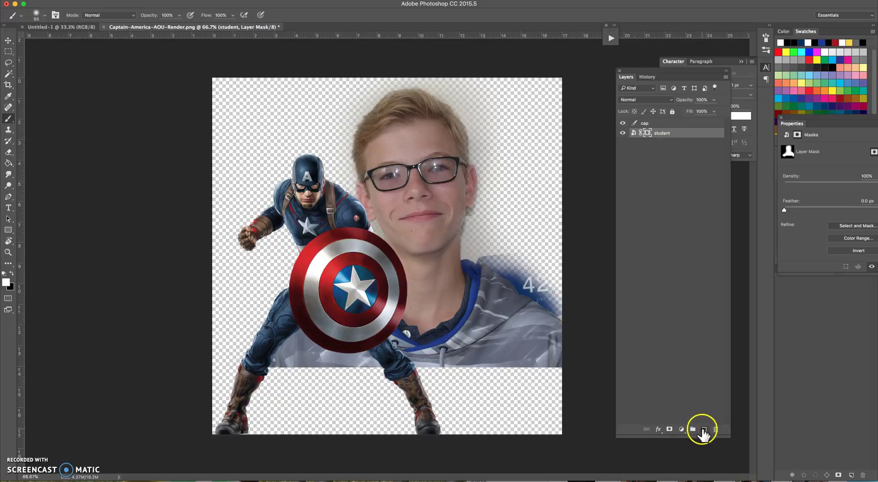
- Add a new bottom layer below student and fill it black with the Paint Bucket
{"action": "left_click", "coordinate": [704, 430]}
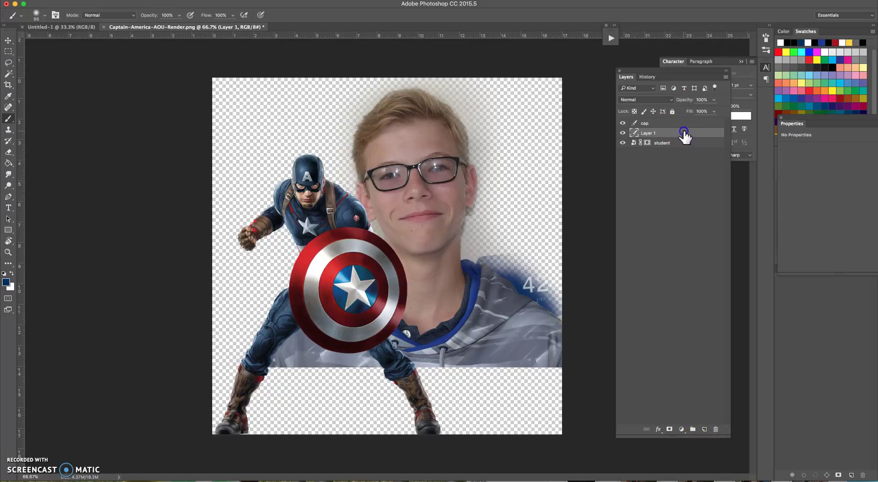
{"action": "left_click_drag", "start_coordinate": [685, 132], "coordinate": [687, 151]}
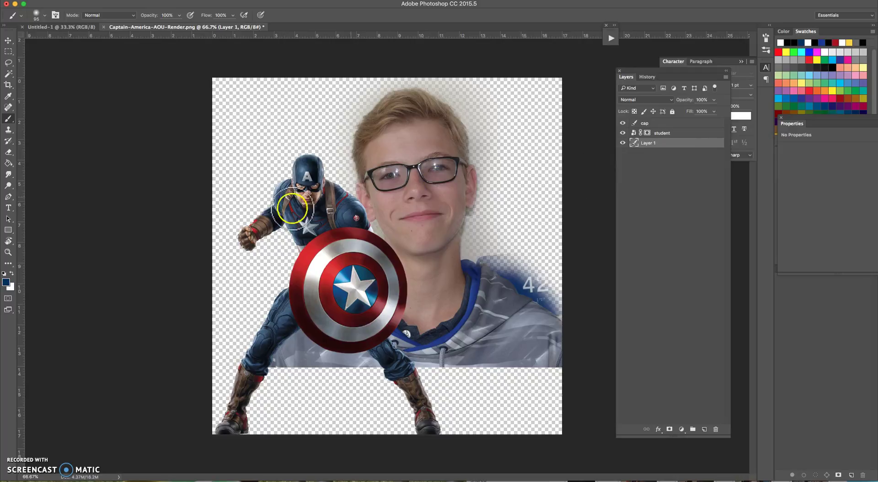
{"action": "left_click", "coordinate": [4, 273]}
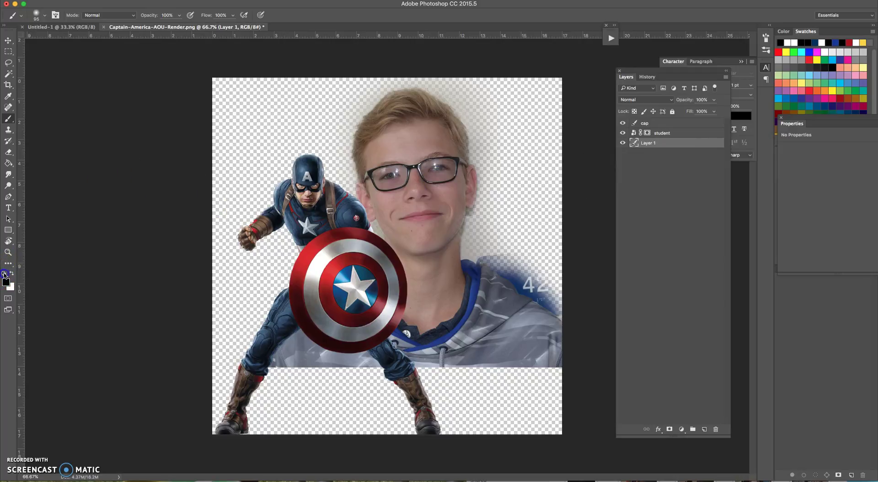
{"action": "left_click", "coordinate": [8, 163]}
{"action": "left_click", "coordinate": [233, 132]}
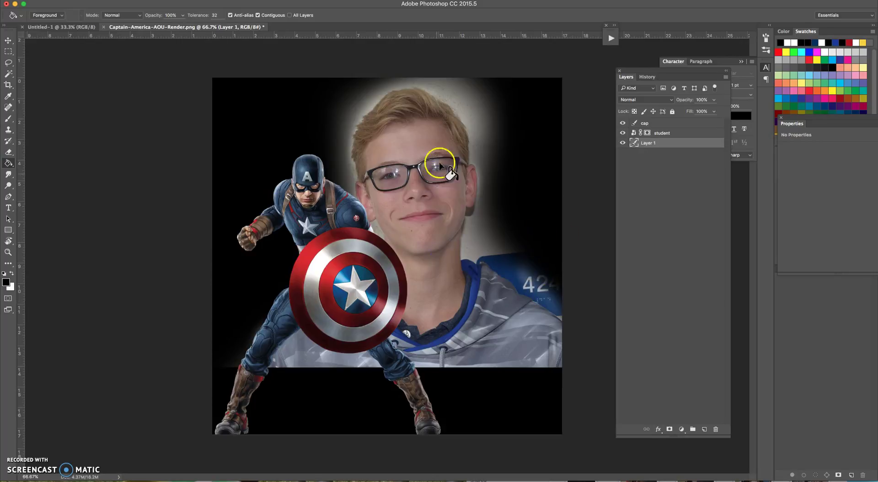
{"action": "left_click", "coordinate": [317, 166]}
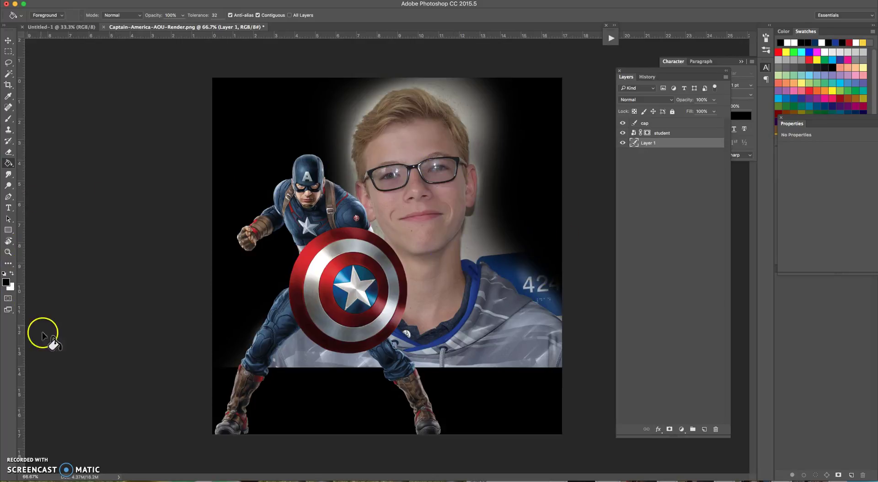
{"action": "left_click", "coordinate": [645, 133]}
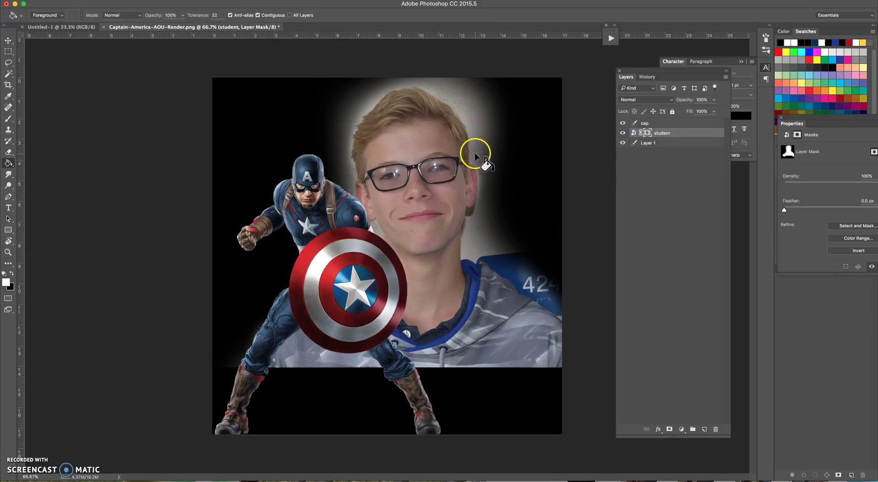
- Mask out the grey glow along the right of the head, ear, neck and chin
{"action": "key", "text": "b"}
{"action": "mouse_move", "coordinate": [494, 122]}
{"action": "left_mouse_down"}
{"action": "mouse_move", "coordinate": [493, 145]}
{"action": "mouse_move", "coordinate": [481, 111]}
{"action": "mouse_move", "coordinate": [452, 77]}
{"action": "mouse_move", "coordinate": [458, 95]}
{"action": "mouse_move", "coordinate": [417, 69]}
{"action": "mouse_move", "coordinate": [502, 111]}
{"action": "mouse_move", "coordinate": [510, 166]}
{"action": "mouse_move", "coordinate": [489, 132]}
{"action": "mouse_move", "coordinate": [475, 151]}
{"action": "mouse_move", "coordinate": [480, 134]}
{"action": "mouse_move", "coordinate": [467, 109]}
{"action": "left_mouse_up"}
{"action": "left_click_drag", "start_coordinate": [497, 151], "coordinate": [493, 168]}
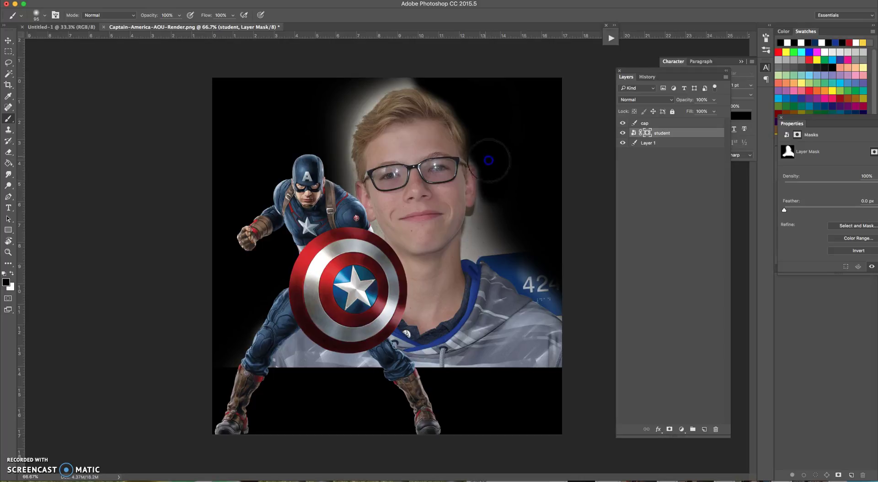
{"action": "mouse_move", "coordinate": [503, 214]}
{"action": "left_mouse_down"}
{"action": "mouse_move", "coordinate": [502, 239]}
{"action": "mouse_move", "coordinate": [482, 245]}
{"action": "mouse_move", "coordinate": [506, 242]}
{"action": "mouse_move", "coordinate": [477, 245]}
{"action": "left_mouse_up"}
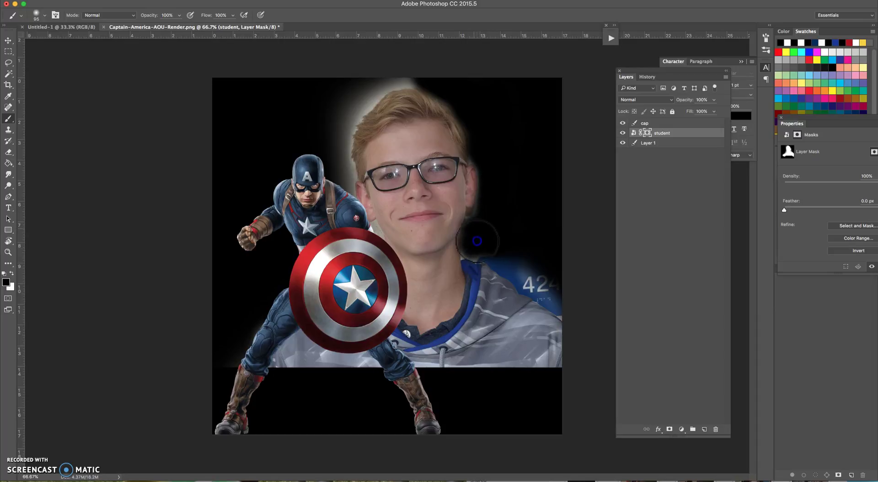
- Paint out the glow left of the head, around Cap's shoulder, and the '424' hoodie number
{"action": "left_click", "coordinate": [298, 145]}
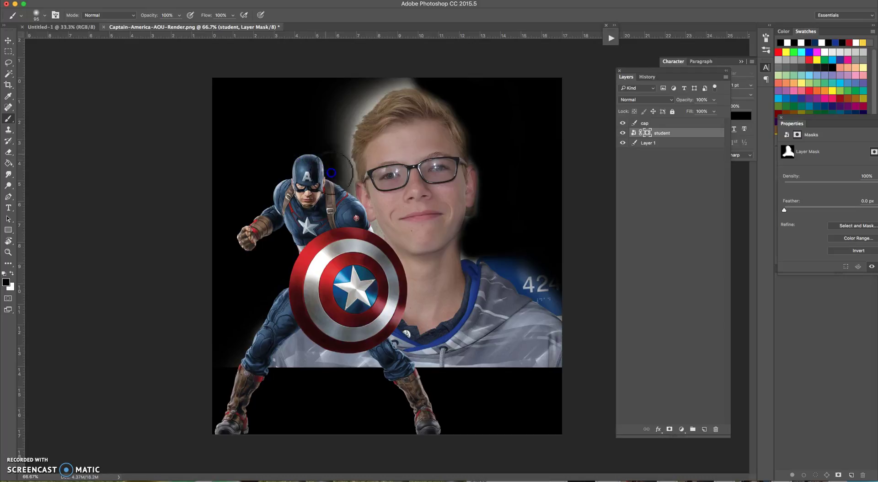
{"action": "mouse_move", "coordinate": [336, 174]}
{"action": "left_mouse_down"}
{"action": "mouse_move", "coordinate": [331, 137]}
{"action": "mouse_move", "coordinate": [335, 143]}
{"action": "mouse_move", "coordinate": [340, 121]}
{"action": "mouse_move", "coordinate": [364, 97]}
{"action": "mouse_move", "coordinate": [412, 80]}
{"action": "mouse_move", "coordinate": [427, 64]}
{"action": "left_mouse_up"}
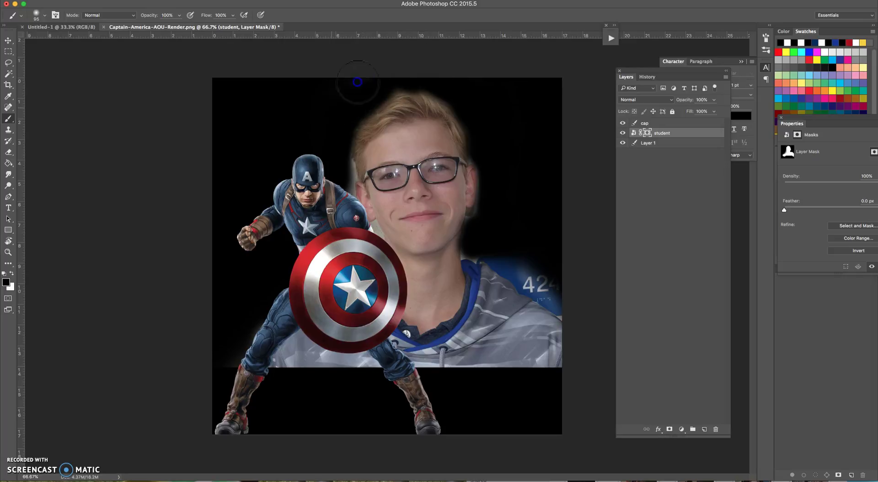
{"action": "mouse_move", "coordinate": [350, 198]}
{"action": "left_mouse_down"}
{"action": "mouse_move", "coordinate": [316, 373]}
{"action": "mouse_move", "coordinate": [285, 377]}
{"action": "mouse_move", "coordinate": [251, 362]}
{"action": "mouse_move", "coordinate": [282, 367]}
{"action": "mouse_move", "coordinate": [283, 337]}
{"action": "mouse_move", "coordinate": [316, 376]}
{"action": "mouse_move", "coordinate": [334, 380]}
{"action": "mouse_move", "coordinate": [332, 354]}
{"action": "mouse_move", "coordinate": [380, 380]}
{"action": "mouse_move", "coordinate": [367, 355]}
{"action": "mouse_move", "coordinate": [384, 369]}
{"action": "left_mouse_up"}
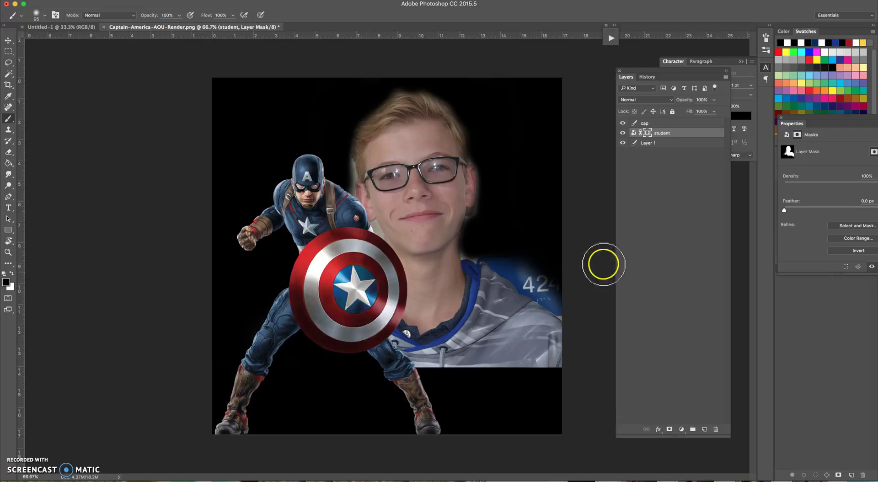
{"action": "mouse_move", "coordinate": [602, 262]}
{"action": "left_mouse_down"}
{"action": "mouse_move", "coordinate": [565, 260]}
{"action": "mouse_move", "coordinate": [540, 277]}
{"action": "mouse_move", "coordinate": [552, 292]}
{"action": "mouse_move", "coordinate": [494, 253]}
{"action": "mouse_move", "coordinate": [566, 305]}
{"action": "mouse_move", "coordinate": [504, 268]}
{"action": "left_mouse_up"}
{"action": "mouse_move", "coordinate": [356, 236]}
{"action": "left_mouse_down"}
{"action": "mouse_move", "coordinate": [378, 221]}
{"action": "mouse_move", "coordinate": [372, 218]}
{"action": "mouse_move", "coordinate": [413, 254]}
{"action": "mouse_move", "coordinate": [478, 283]}
{"action": "left_mouse_up"}
- With a 15 px brush, mask black the gap from Cap's shoulder to the shield edge
{"action": "key", "text": "z"}
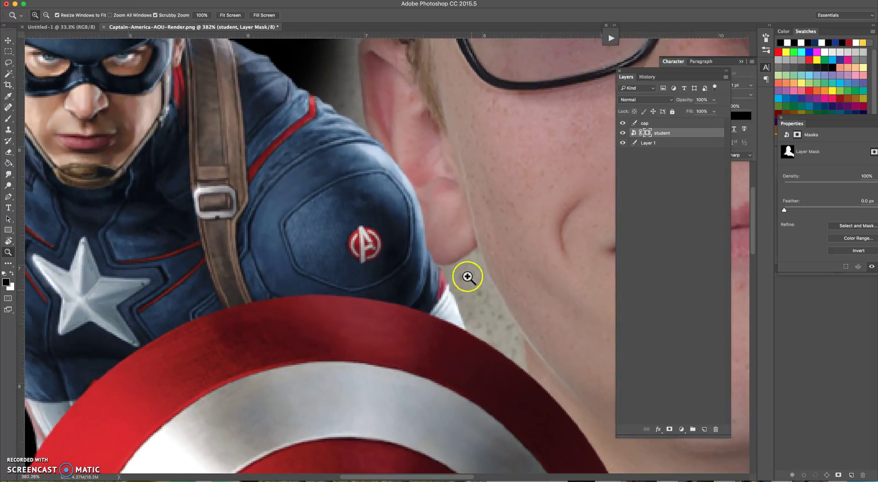
{"action": "key", "text": "b"}
{"action": "right_click", "coordinate": [479, 293]}
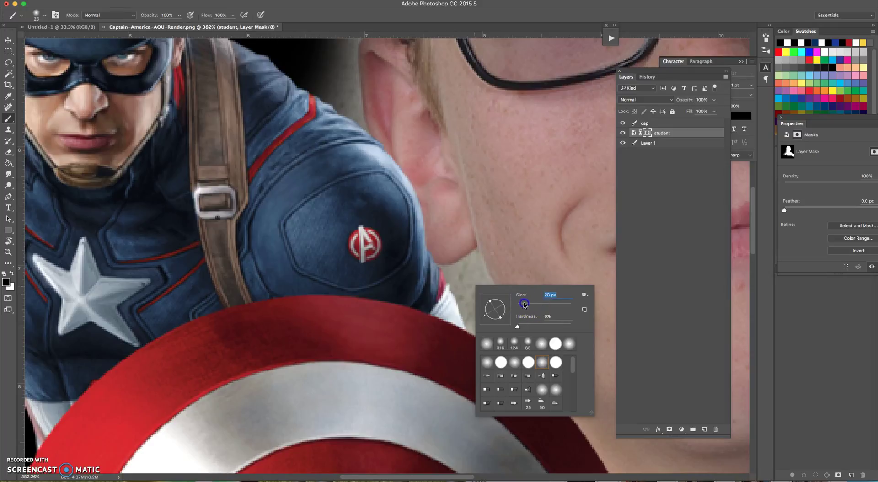
{"action": "key", "text": "Return"}
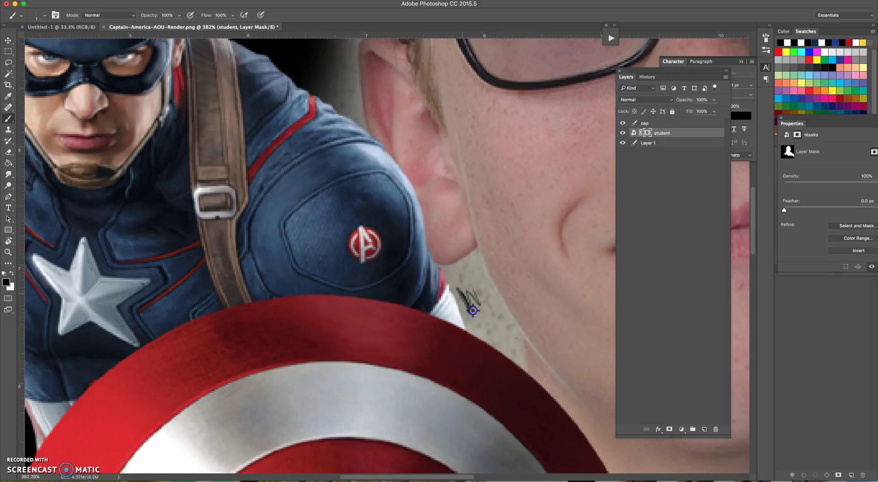
{"action": "right_click", "coordinate": [476, 298]}
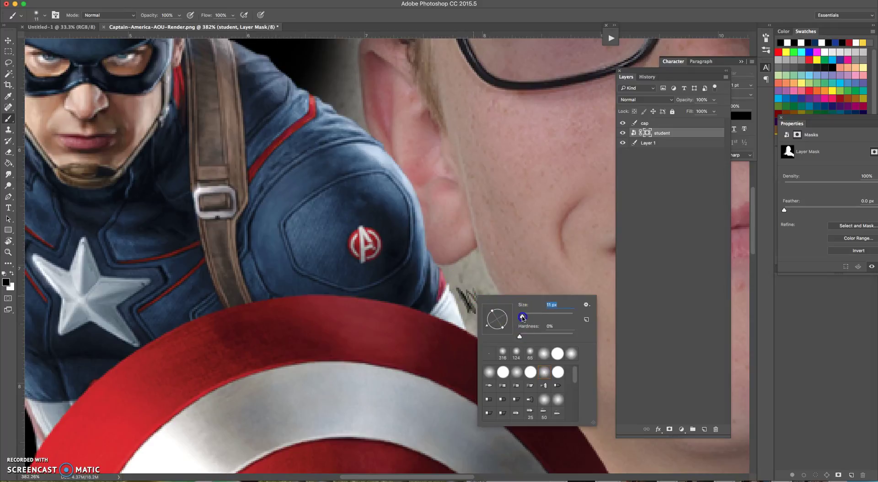
{"action": "key", "text": "Return"}
{"action": "mouse_move", "coordinate": [462, 284]}
{"action": "left_mouse_down"}
{"action": "mouse_move", "coordinate": [505, 343]}
{"action": "mouse_move", "coordinate": [472, 278]}
{"action": "mouse_move", "coordinate": [460, 287]}
{"action": "mouse_move", "coordinate": [455, 275]}
{"action": "mouse_move", "coordinate": [475, 265]}
{"action": "mouse_move", "coordinate": [495, 321]}
{"action": "left_mouse_up"}
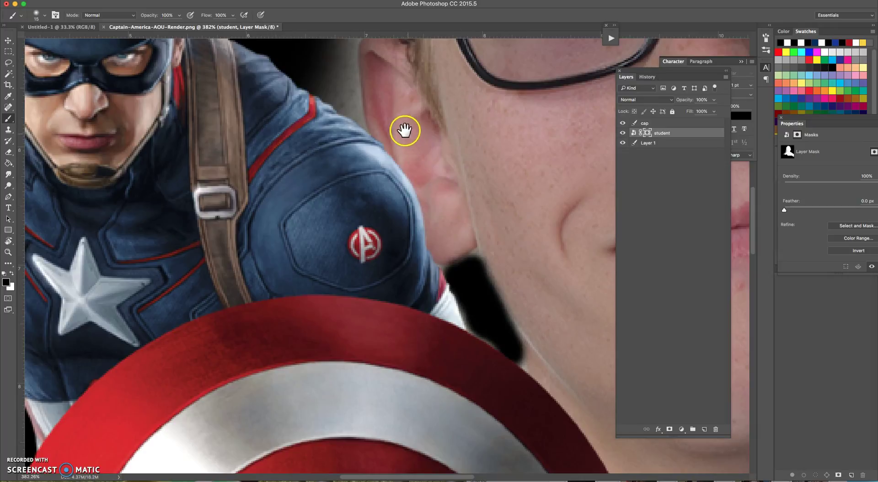
- Paint black on the mask to close the gap between Cap's shoulder and the student's ear and hair edge
{"action": "key", "text": "space"}
{"action": "mouse_move", "coordinate": [411, 143]}
{"action": "left_mouse_down"}
{"action": "mouse_move", "coordinate": [458, 208]}
{"action": "mouse_move", "coordinate": [488, 218]}
{"action": "mouse_move", "coordinate": [450, 225]}
{"action": "left_mouse_up"}
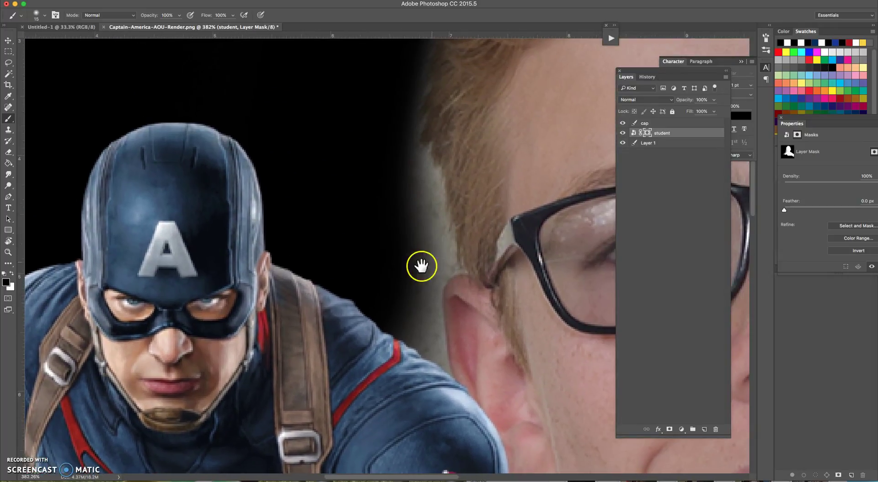
{"action": "mouse_move", "coordinate": [409, 282]}
{"action": "left_mouse_down"}
{"action": "mouse_move", "coordinate": [411, 328]}
{"action": "mouse_move", "coordinate": [402, 326]}
{"action": "mouse_move", "coordinate": [437, 366]}
{"action": "mouse_move", "coordinate": [431, 298]}
{"action": "mouse_move", "coordinate": [413, 288]}
{"action": "mouse_move", "coordinate": [425, 266]}
{"action": "mouse_move", "coordinate": [443, 259]}
{"action": "mouse_move", "coordinate": [441, 240]}
{"action": "mouse_move", "coordinate": [416, 248]}
{"action": "mouse_move", "coordinate": [422, 224]}
{"action": "mouse_move", "coordinate": [450, 204]}
{"action": "mouse_move", "coordinate": [435, 228]}
{"action": "mouse_move", "coordinate": [429, 187]}
{"action": "mouse_move", "coordinate": [403, 207]}
{"action": "mouse_move", "coordinate": [394, 101]}
{"action": "mouse_move", "coordinate": [413, 185]}
{"action": "mouse_move", "coordinate": [398, 125]}
{"action": "mouse_move", "coordinate": [409, 143]}
{"action": "mouse_move", "coordinate": [408, 123]}
{"action": "mouse_move", "coordinate": [414, 146]}
{"action": "mouse_move", "coordinate": [408, 169]}
{"action": "left_mouse_up"}
{"action": "left_click_drag", "start_coordinate": [433, 268], "coordinate": [419, 299]}
{"action": "left_click_drag", "start_coordinate": [443, 359], "coordinate": [435, 355]}
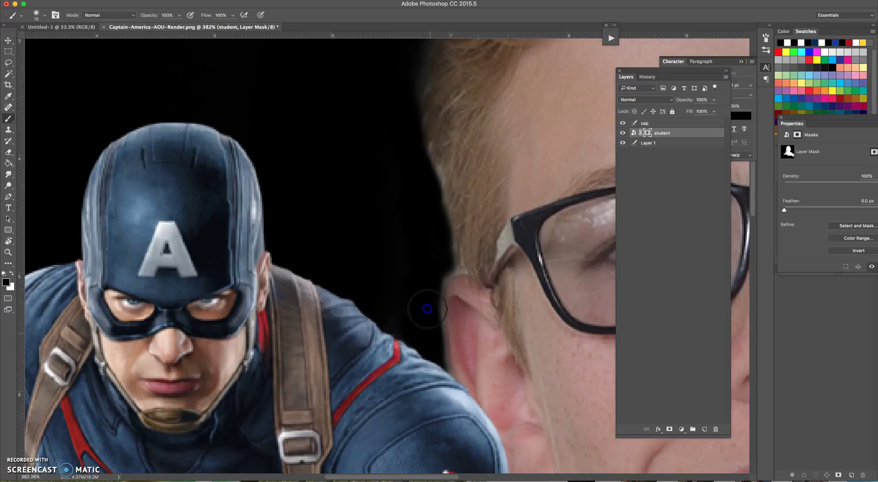
{"action": "mouse_move", "coordinate": [477, 306]}
{"action": "left_mouse_down"}
{"action": "mouse_move", "coordinate": [388, 222]}
{"action": "mouse_move", "coordinate": [375, 266]}
{"action": "mouse_move", "coordinate": [352, 233]}
{"action": "mouse_move", "coordinate": [302, 271]}
{"action": "mouse_move", "coordinate": [303, 227]}
{"action": "mouse_move", "coordinate": [405, 235]}
{"action": "mouse_move", "coordinate": [364, 211]}
{"action": "mouse_move", "coordinate": [359, 227]}
{"action": "left_mouse_up"}
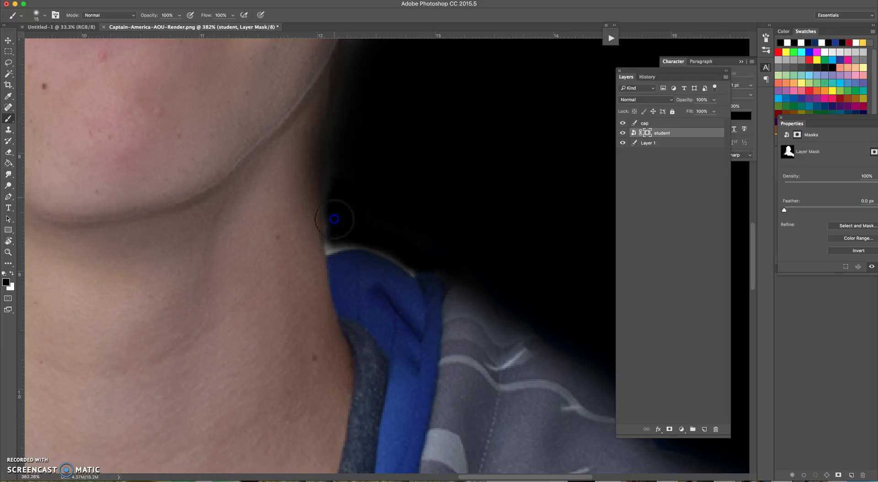
- Continue masking around the chin, glasses and hair above the ear, then zoom out to the whole composite
{"action": "left_click", "coordinate": [358, 160]}
{"action": "mouse_move", "coordinate": [380, 133]}
{"action": "left_mouse_down"}
{"action": "mouse_move", "coordinate": [347, 254]}
{"action": "mouse_move", "coordinate": [292, 260]}
{"action": "mouse_move", "coordinate": [308, 197]}
{"action": "mouse_move", "coordinate": [336, 200]}
{"action": "mouse_move", "coordinate": [398, 172]}
{"action": "mouse_move", "coordinate": [357, 170]}
{"action": "mouse_move", "coordinate": [369, 126]}
{"action": "mouse_move", "coordinate": [310, 144]}
{"action": "mouse_move", "coordinate": [304, 201]}
{"action": "mouse_move", "coordinate": [317, 163]}
{"action": "mouse_move", "coordinate": [346, 184]}
{"action": "mouse_move", "coordinate": [351, 152]}
{"action": "left_mouse_up"}
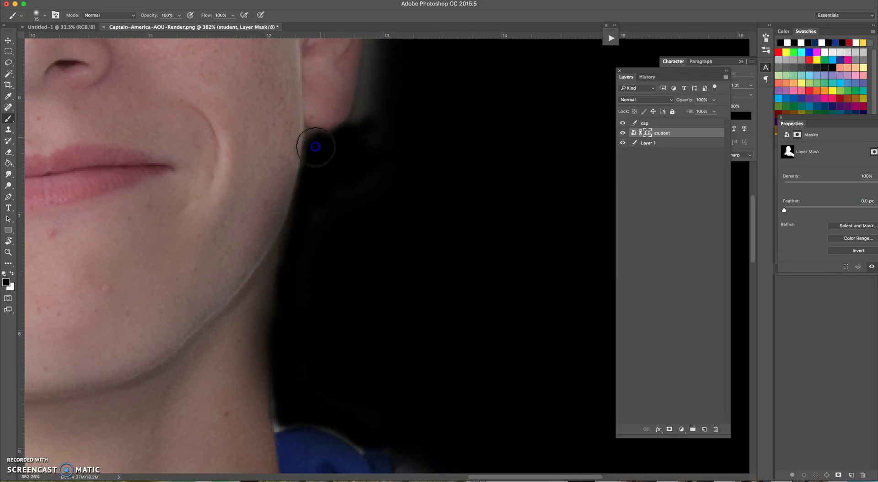
{"action": "mouse_move", "coordinate": [372, 125]}
{"action": "left_mouse_down"}
{"action": "mouse_move", "coordinate": [314, 251]}
{"action": "mouse_move", "coordinate": [323, 176]}
{"action": "mouse_move", "coordinate": [318, 215]}
{"action": "left_mouse_up"}
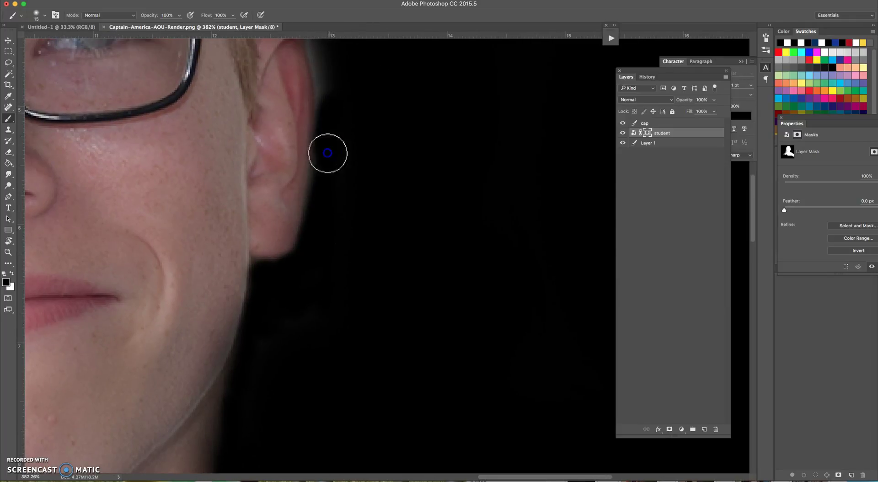
{"action": "mouse_move", "coordinate": [346, 132]}
{"action": "left_mouse_down"}
{"action": "mouse_move", "coordinate": [342, 110]}
{"action": "mouse_move", "coordinate": [345, 196]}
{"action": "mouse_move", "coordinate": [331, 249]}
{"action": "left_mouse_up"}
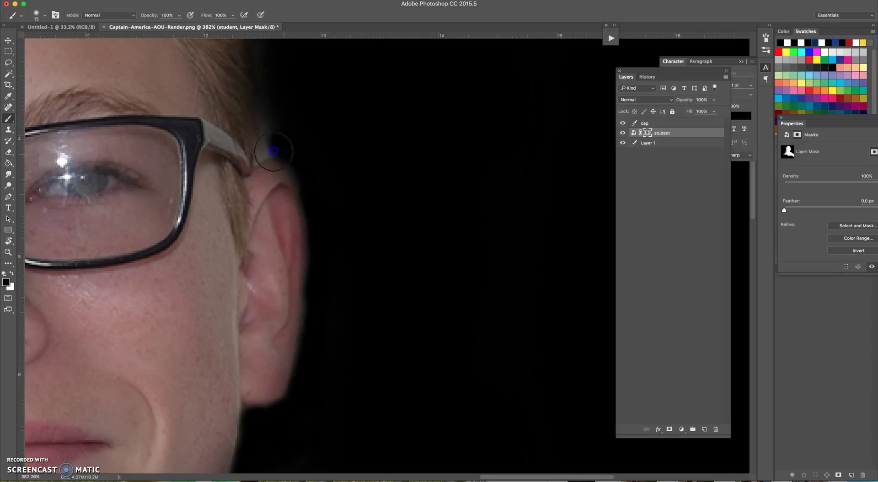
{"action": "mouse_move", "coordinate": [271, 91]}
{"action": "left_mouse_down"}
{"action": "mouse_move", "coordinate": [292, 147]}
{"action": "mouse_move", "coordinate": [280, 211]}
{"action": "mouse_move", "coordinate": [264, 230]}
{"action": "left_mouse_up"}
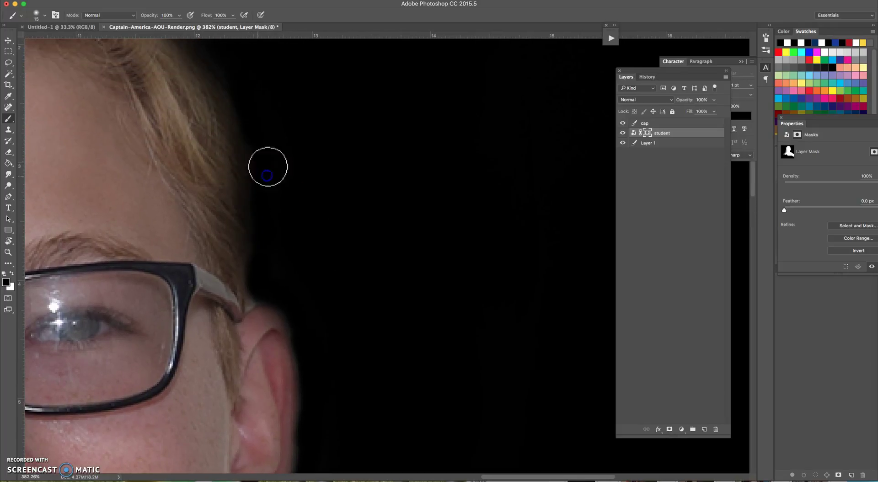
{"action": "key", "text": "z"}
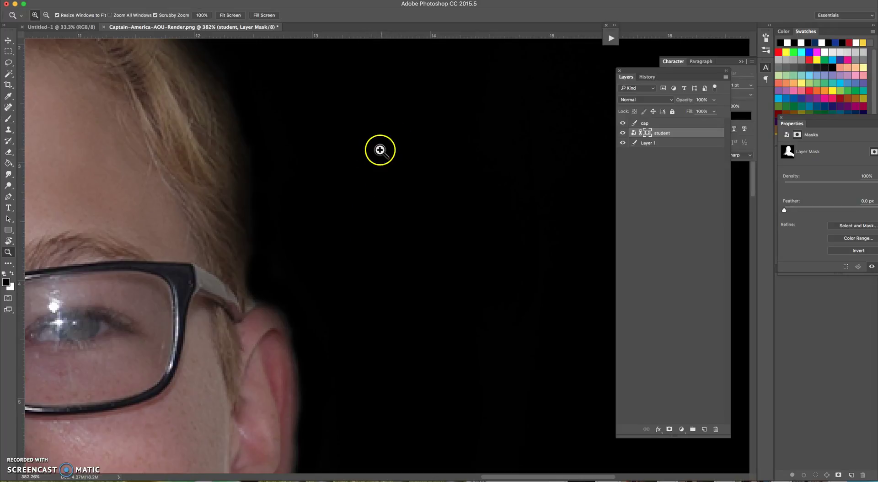
{"action": "left_click", "coordinate": [350, 161], "text": "alt"}
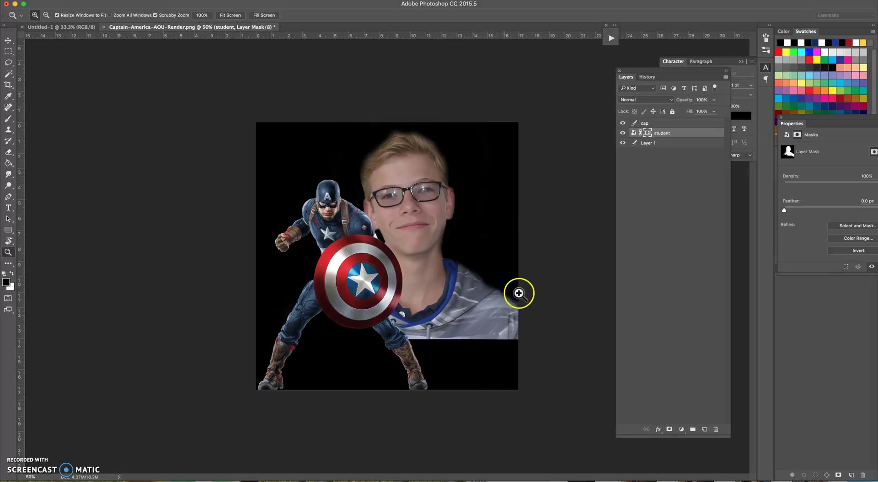
- Scale the Captain America cap layer down to about 97.47% of its size
{"action": "key", "text": "v"}
{"action": "left_click", "coordinate": [275, 361]}
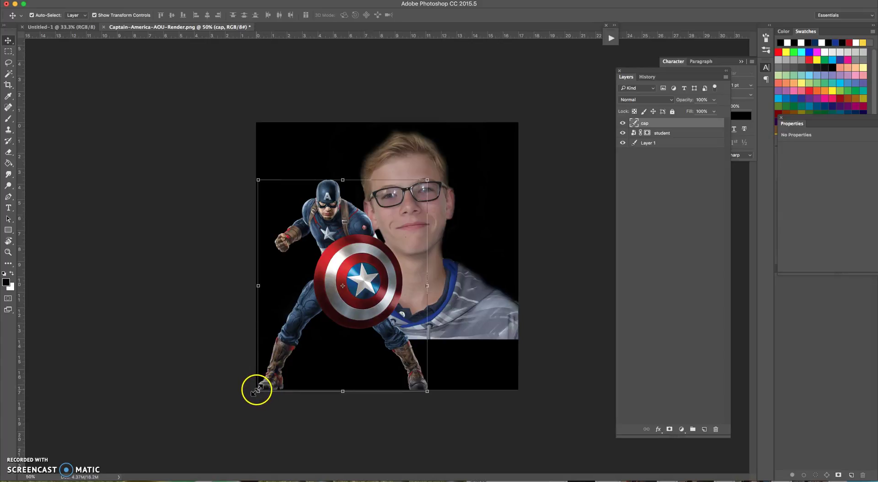
{"action": "left_click_drag", "start_coordinate": [257, 390], "coordinate": [262, 386]}
{"action": "key", "text": "Return"}
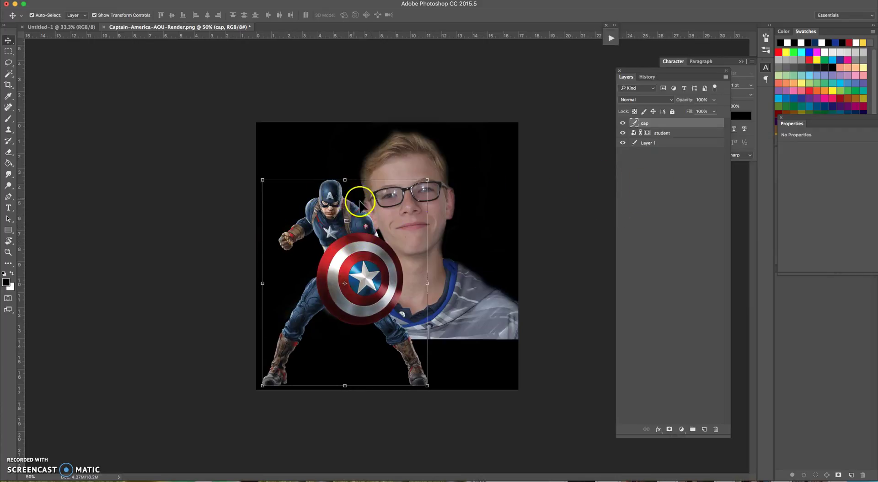
- Enable Outer Glow on the cap layer using the shield's red as the glow colour
{"action": "double_click", "coordinate": [664, 125]}
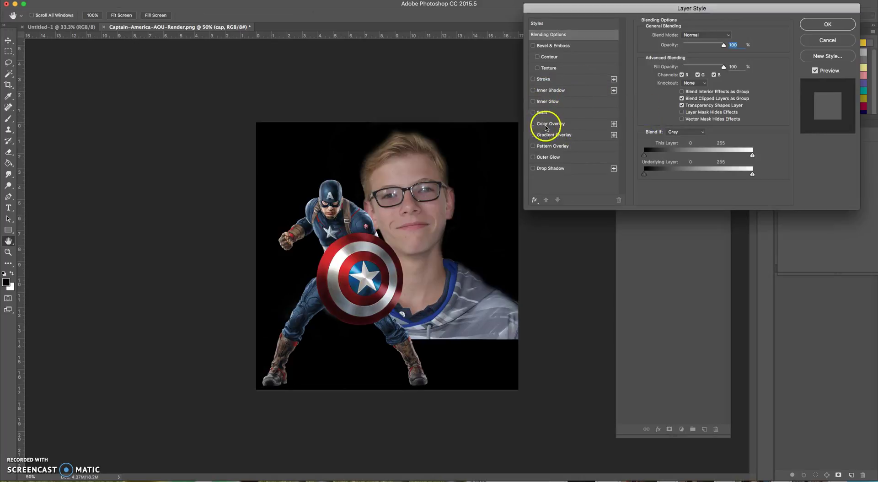
{"action": "left_click", "coordinate": [543, 156]}
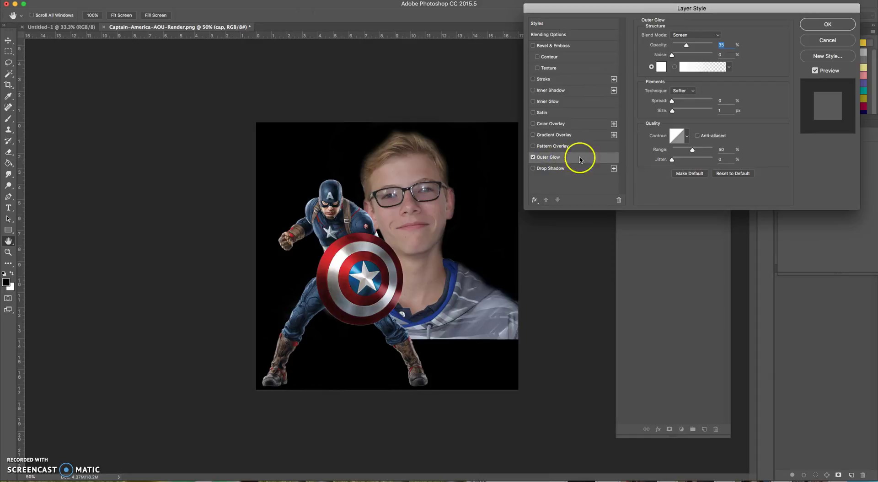
{"action": "left_click", "coordinate": [661, 67]}
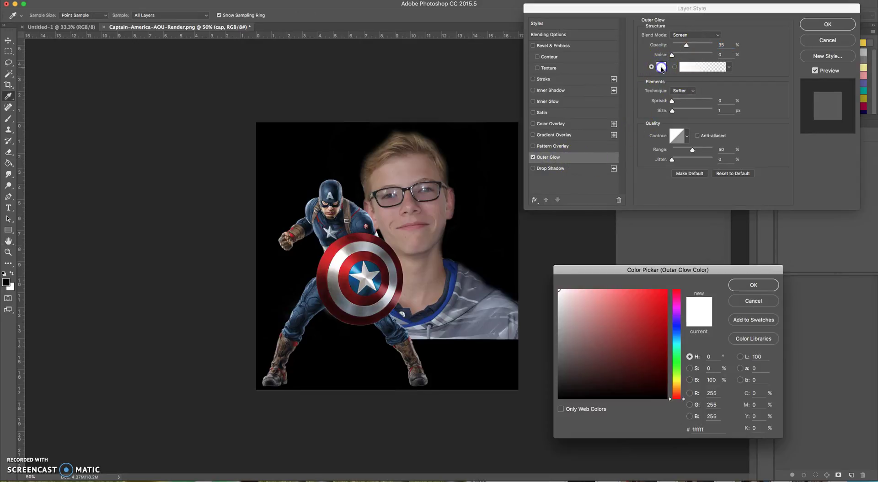
{"action": "left_click", "coordinate": [348, 262]}
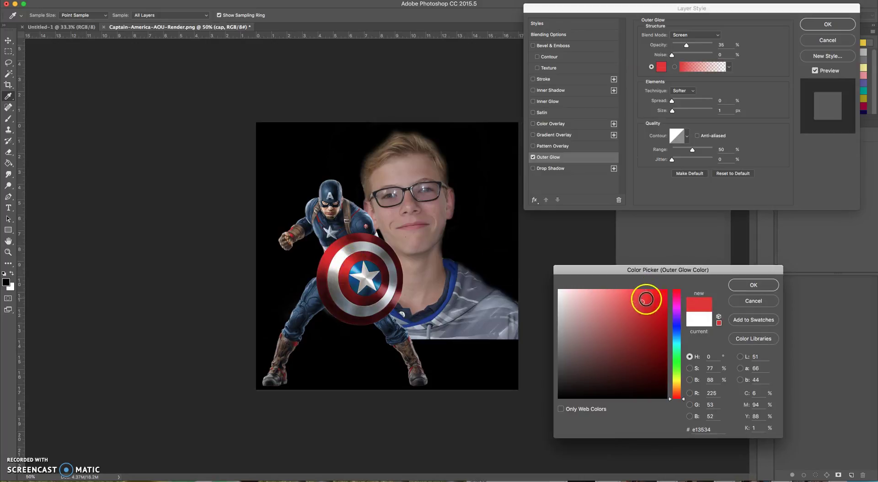
{"action": "left_click", "coordinate": [753, 285]}
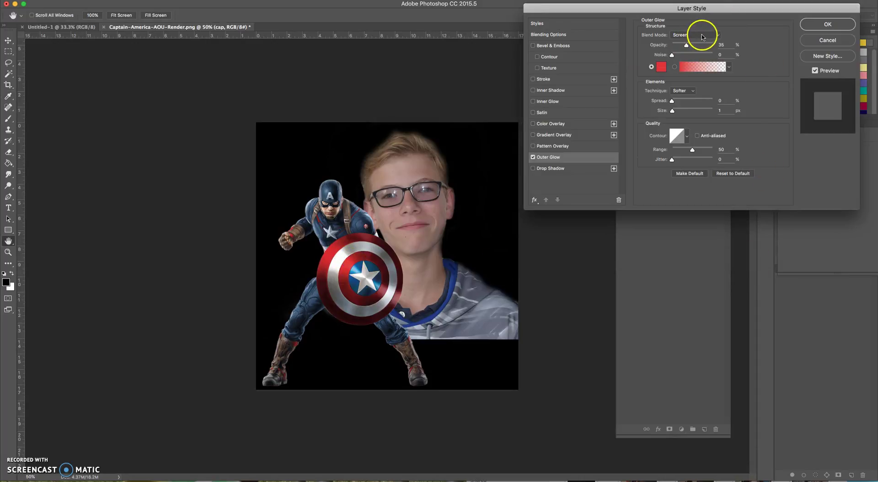
- Set the glow to Normal blend mode with about 51 px size and apply it
{"action": "left_click", "coordinate": [702, 40]}
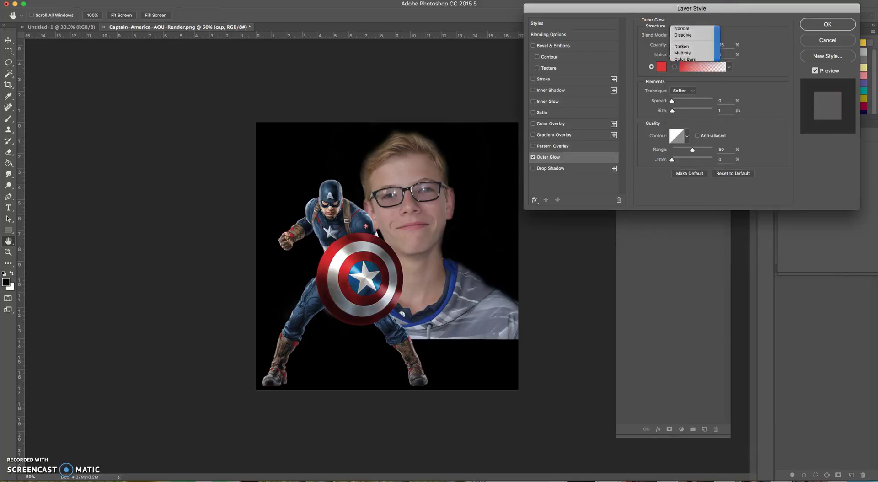
{"action": "left_click", "coordinate": [689, 36]}
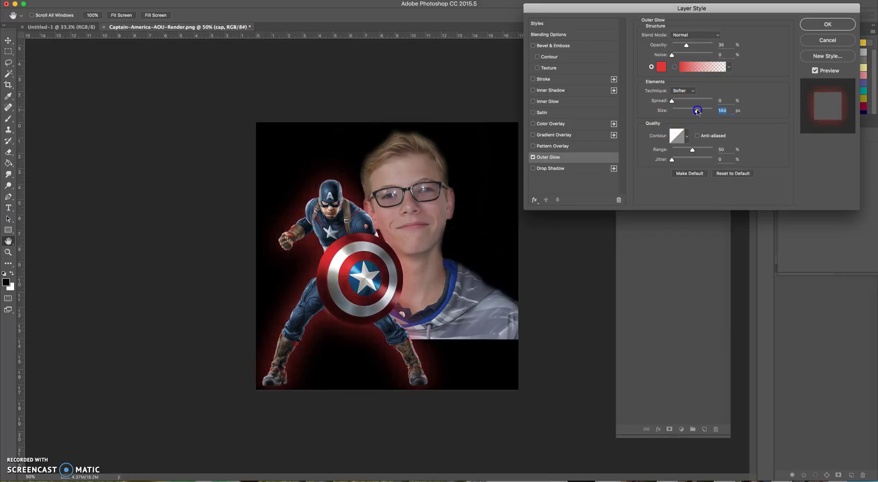
{"action": "left_click_drag", "start_coordinate": [689, 110], "coordinate": [681, 112]}
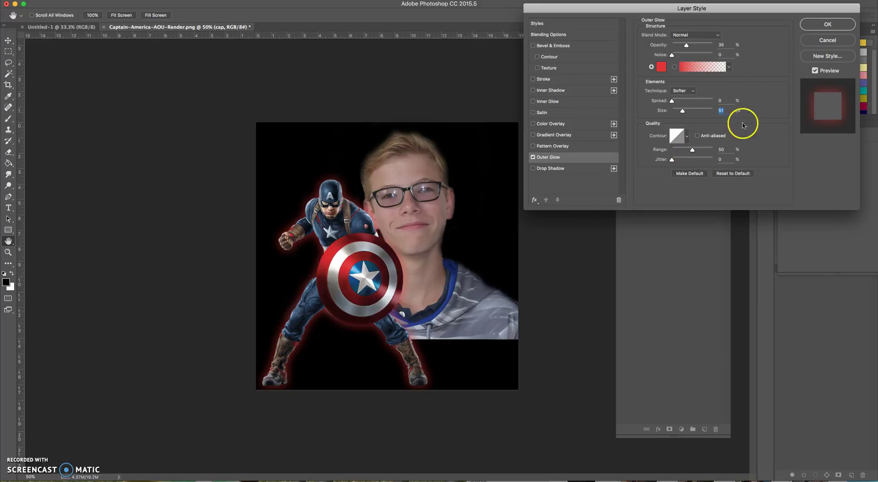
{"action": "left_click", "coordinate": [827, 25]}
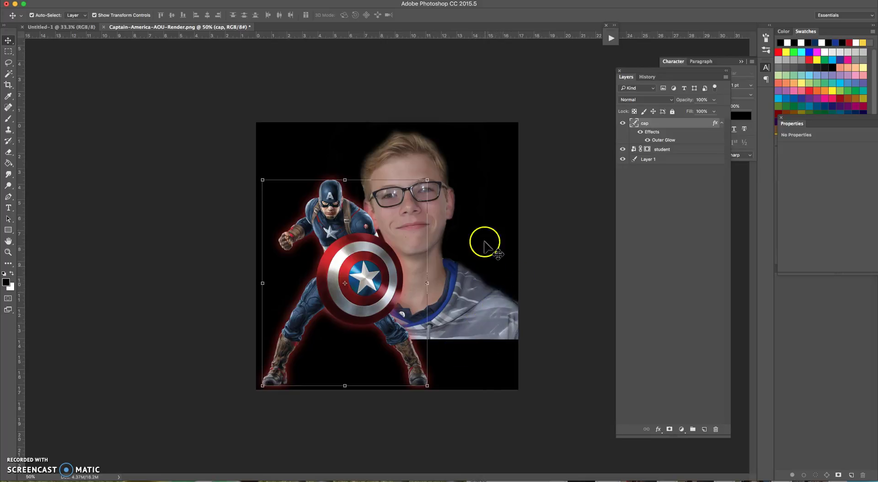
{"action": "double_click", "coordinate": [647, 149]}
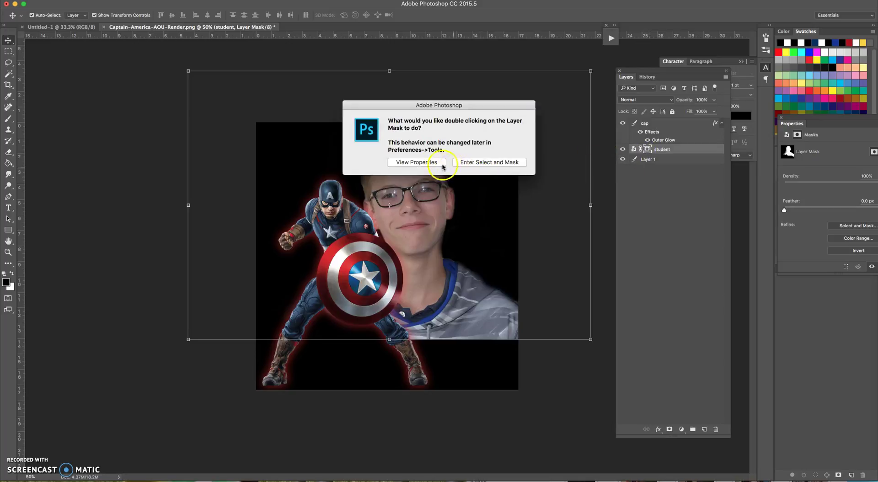
{"action": "left_click", "coordinate": [503, 162]}
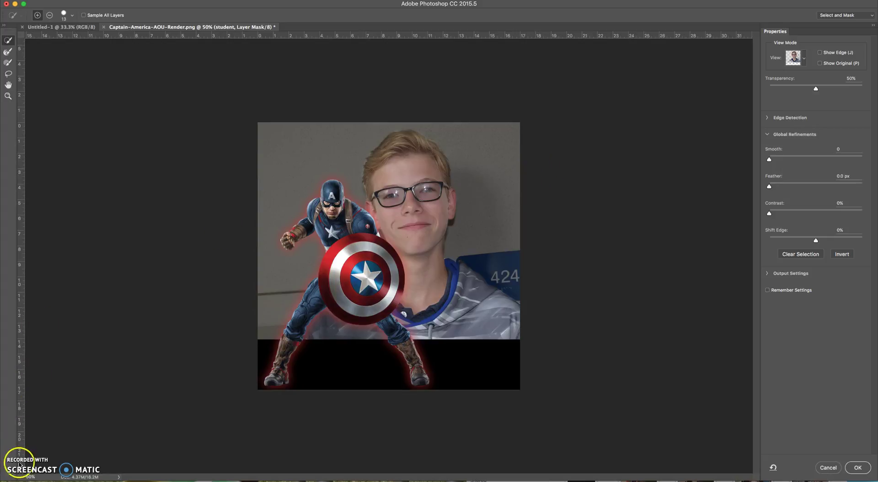
{"action": "key", "text": "Return"}
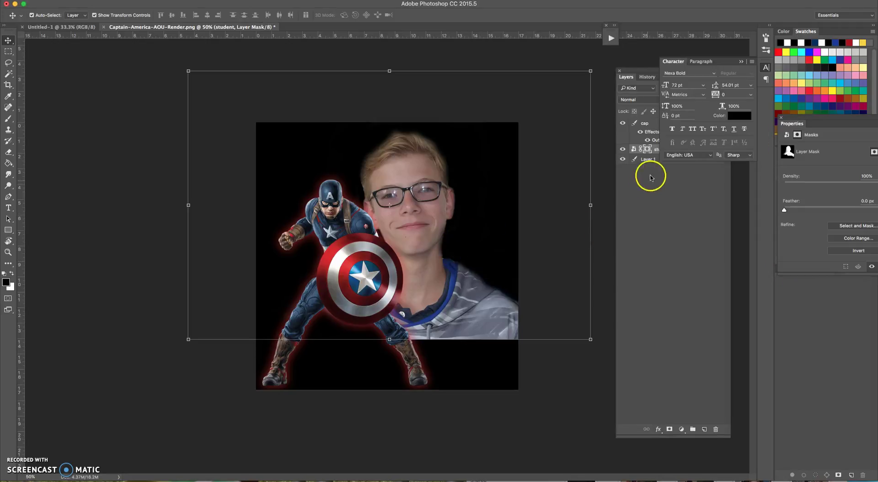
{"action": "left_click", "coordinate": [651, 174]}
{"action": "left_click", "coordinate": [646, 149]}
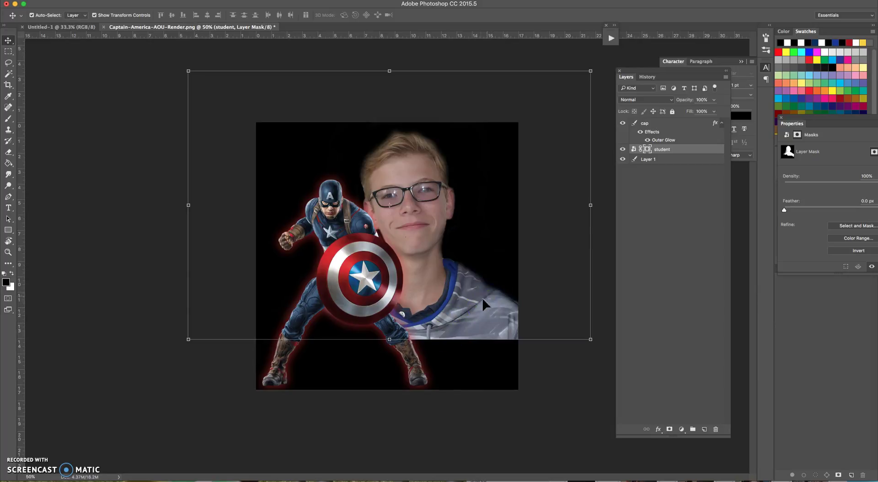
{"action": "left_click", "coordinate": [462, 320]}
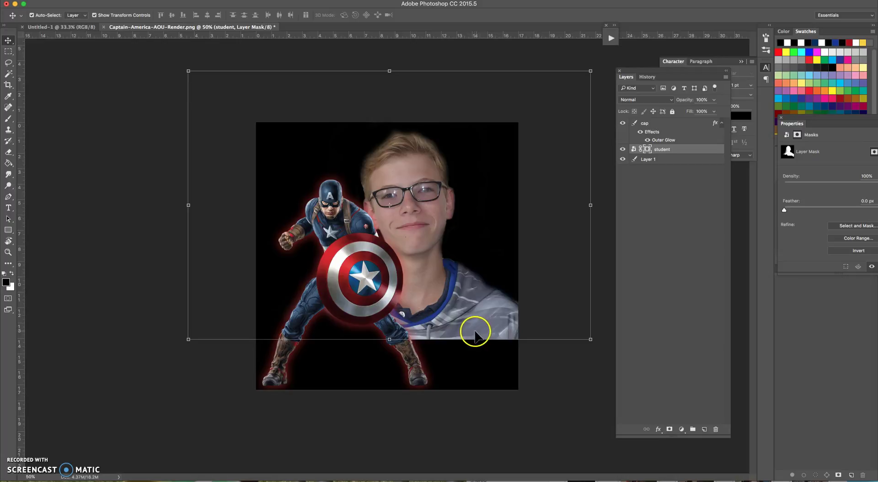
- Set up a soft 0% hardness brush of about 175 px
{"action": "key", "text": "b"}
{"action": "right_click", "coordinate": [482, 319]}
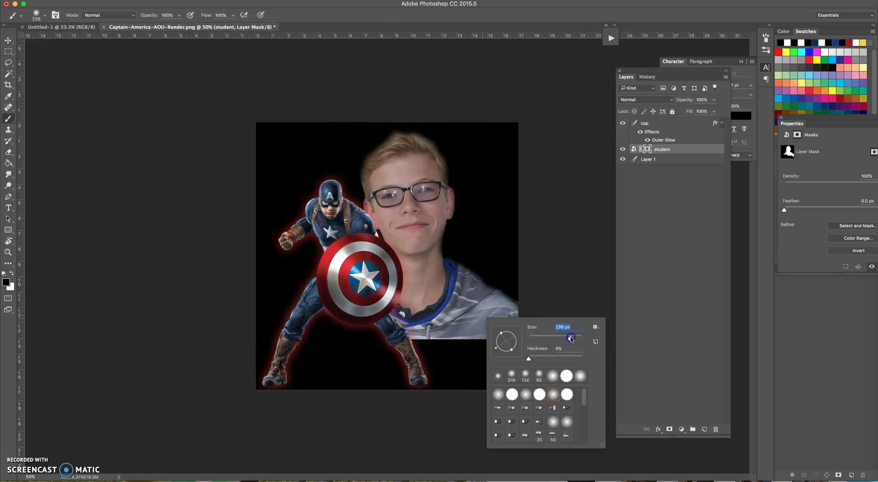
{"action": "left_click_drag", "start_coordinate": [576, 339], "coordinate": [578, 339]}
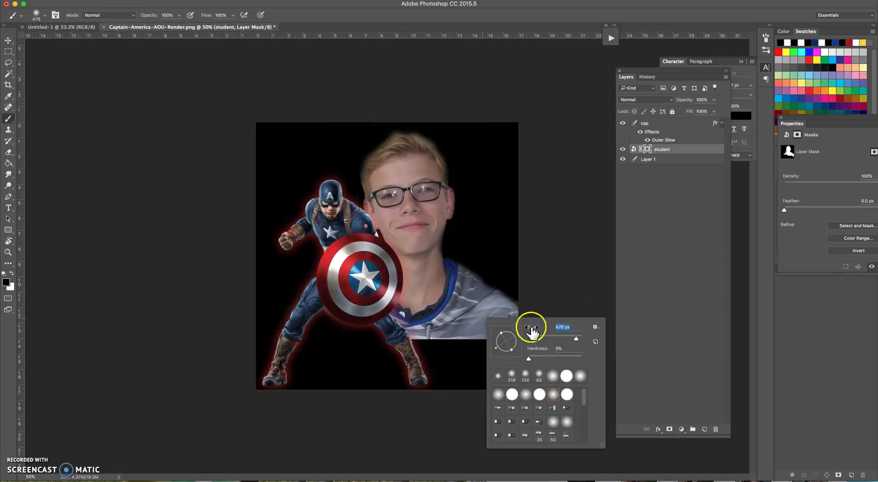
{"action": "mouse_move", "coordinate": [558, 337]}
{"action": "left_mouse_down"}
{"action": "mouse_move", "coordinate": [499, 307]}
{"action": "mouse_move", "coordinate": [543, 314]}
{"action": "mouse_move", "coordinate": [557, 341]}
{"action": "left_mouse_up"}
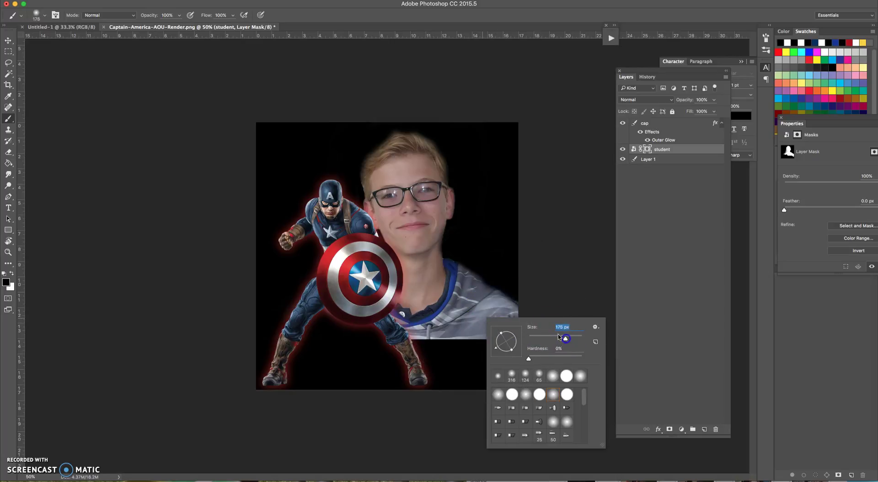
{"action": "left_click", "coordinate": [481, 340]}
- Paint black on the student mask to fade the sweater's lower-right edge into black
{"action": "mouse_move", "coordinate": [529, 294]}
{"action": "left_mouse_down"}
{"action": "mouse_move", "coordinate": [515, 292]}
{"action": "mouse_move", "coordinate": [464, 355]}
{"action": "mouse_move", "coordinate": [471, 275]}
{"action": "left_mouse_up"}
{"action": "left_click", "coordinate": [405, 355]}
{"action": "mouse_move", "coordinate": [511, 294]}
{"action": "left_mouse_down"}
{"action": "mouse_move", "coordinate": [448, 358]}
{"action": "mouse_move", "coordinate": [500, 311]}
{"action": "mouse_move", "coordinate": [508, 265]}
{"action": "mouse_move", "coordinate": [497, 256]}
{"action": "mouse_move", "coordinate": [493, 314]}
{"action": "left_mouse_up"}
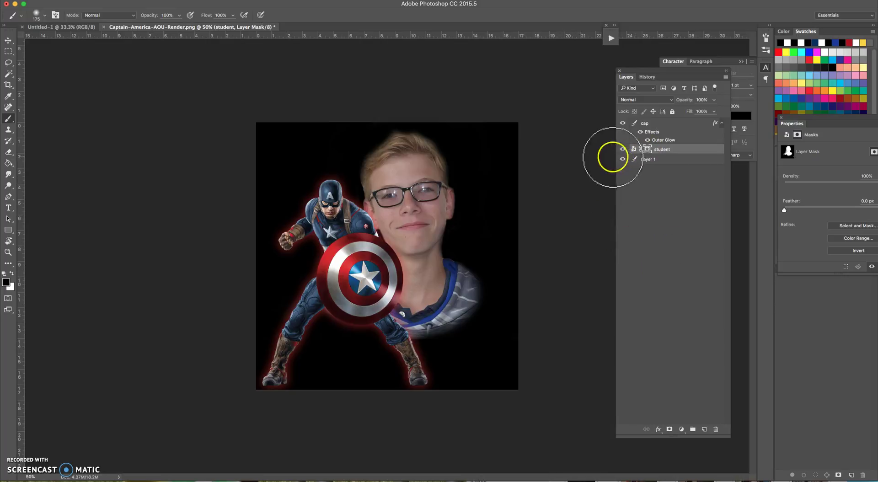
- Hide the black Layer 1 background so the student and Captain America sit on transparency
{"action": "left_click", "coordinate": [666, 159]}
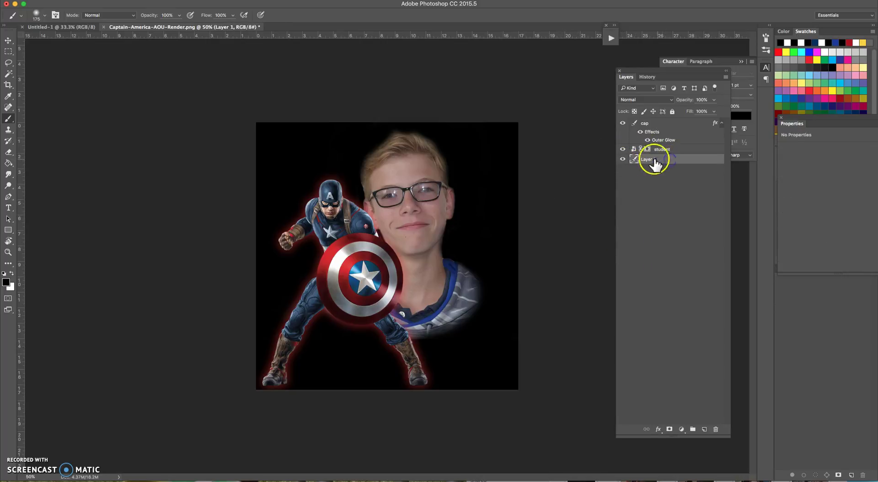
{"action": "left_click", "coordinate": [623, 160]}
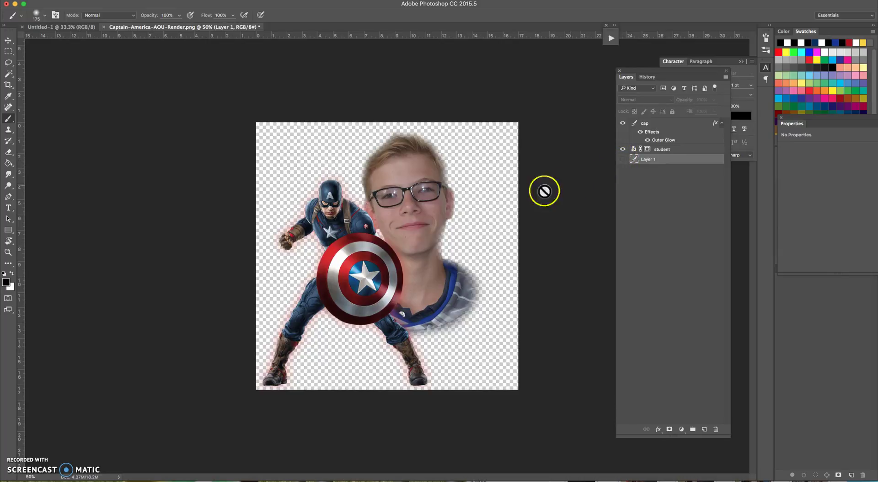
{"action": "left_click", "coordinate": [80, 4]}
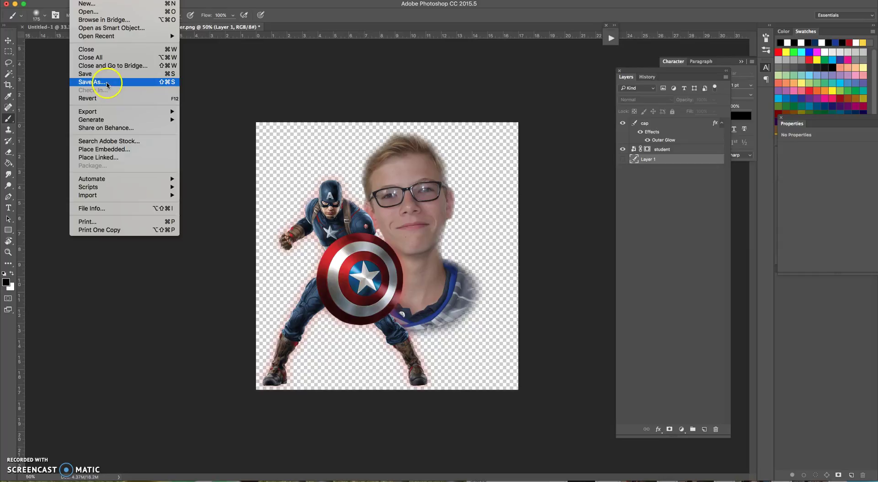
- Save the composite as PNG 'Captain-America-AOU-Render copy.png' in Downloads with default PNG options
{"action": "left_click", "coordinate": [109, 83]}
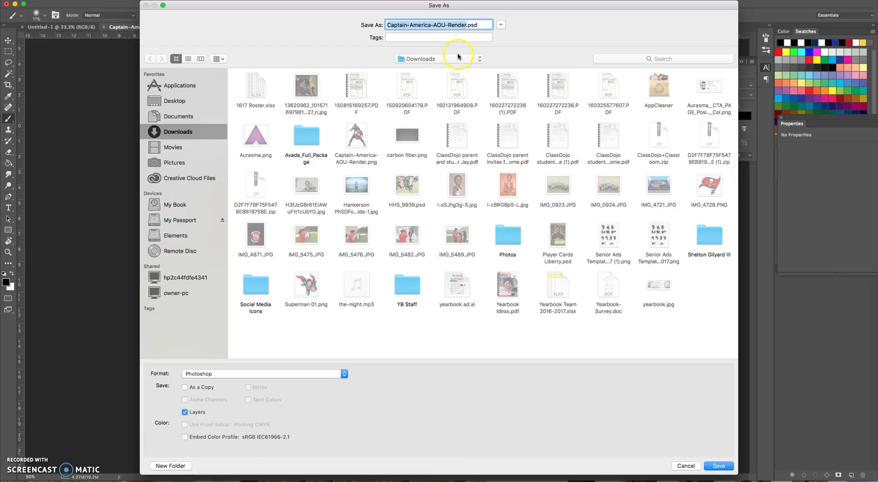
{"action": "left_click", "coordinate": [455, 59]}
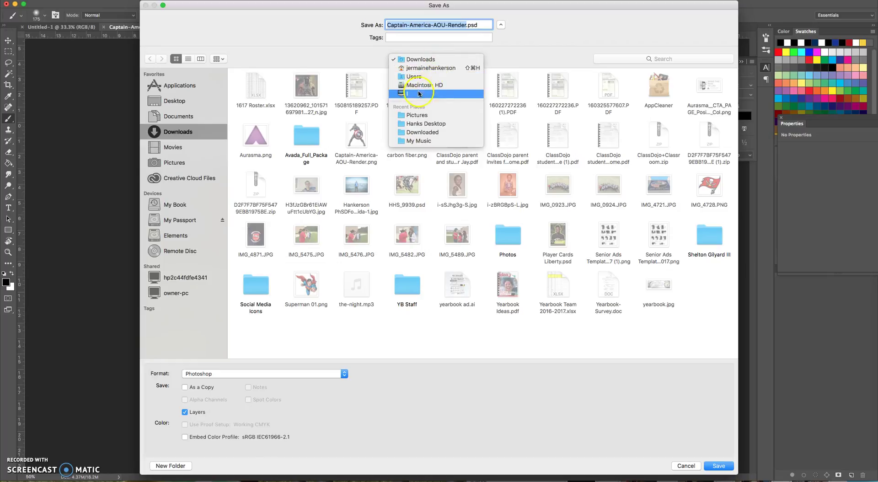
{"action": "left_click", "coordinate": [512, 49]}
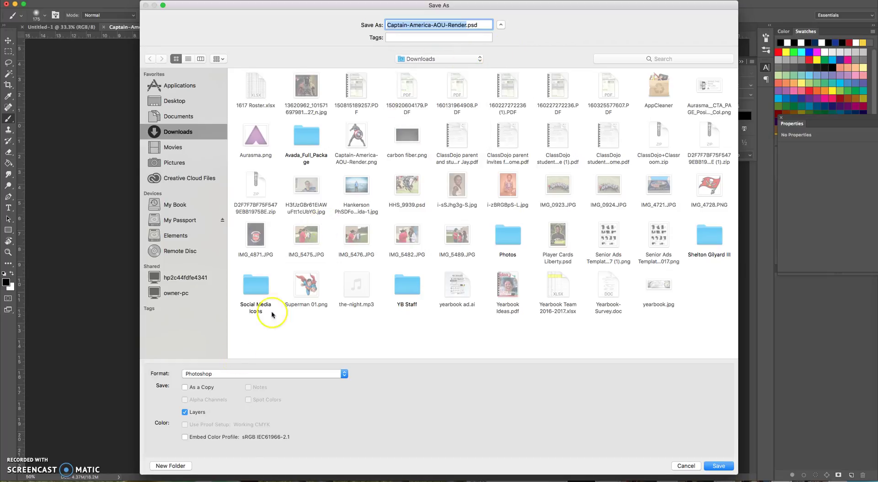
{"action": "left_click", "coordinate": [249, 372]}
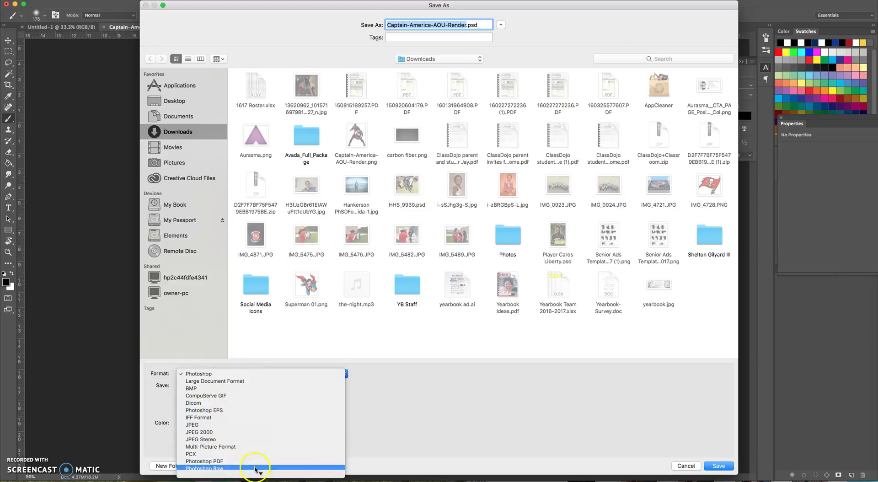
{"action": "mouse_move", "coordinate": [260, 475]}
{"action": "left_click", "coordinate": [223, 426]}
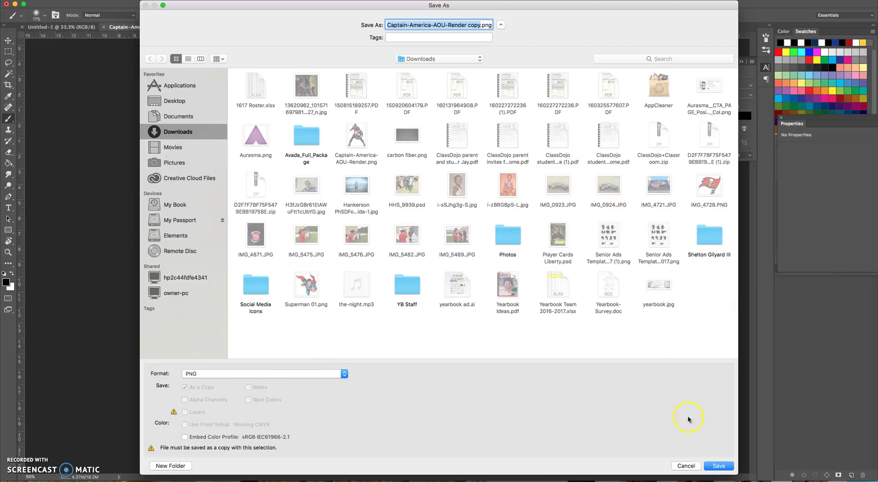
{"action": "left_click", "coordinate": [717, 466]}
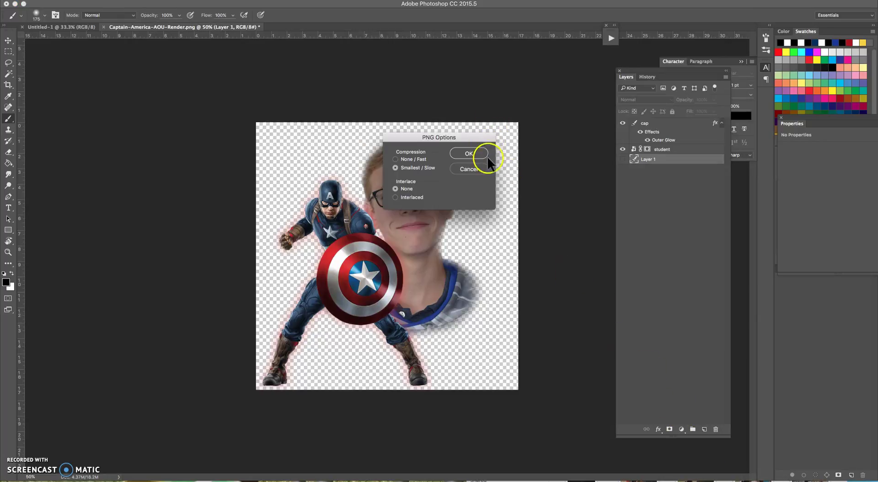
{"action": "left_click", "coordinate": [466, 153]}
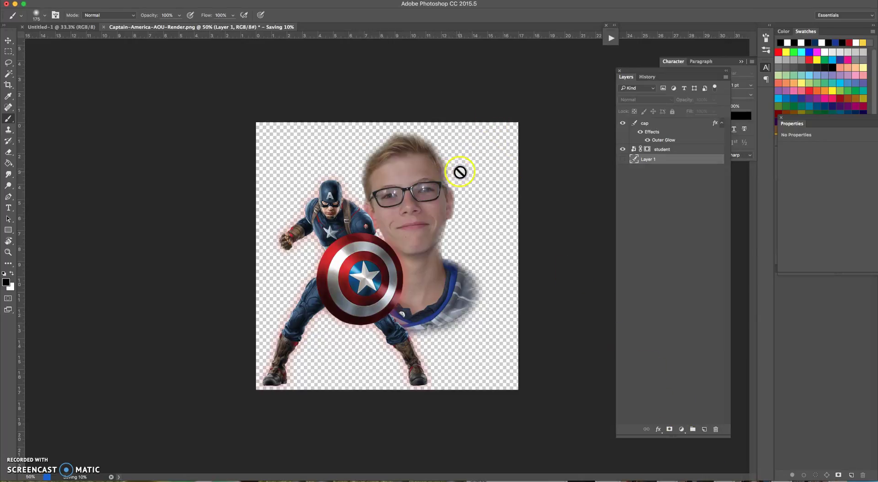